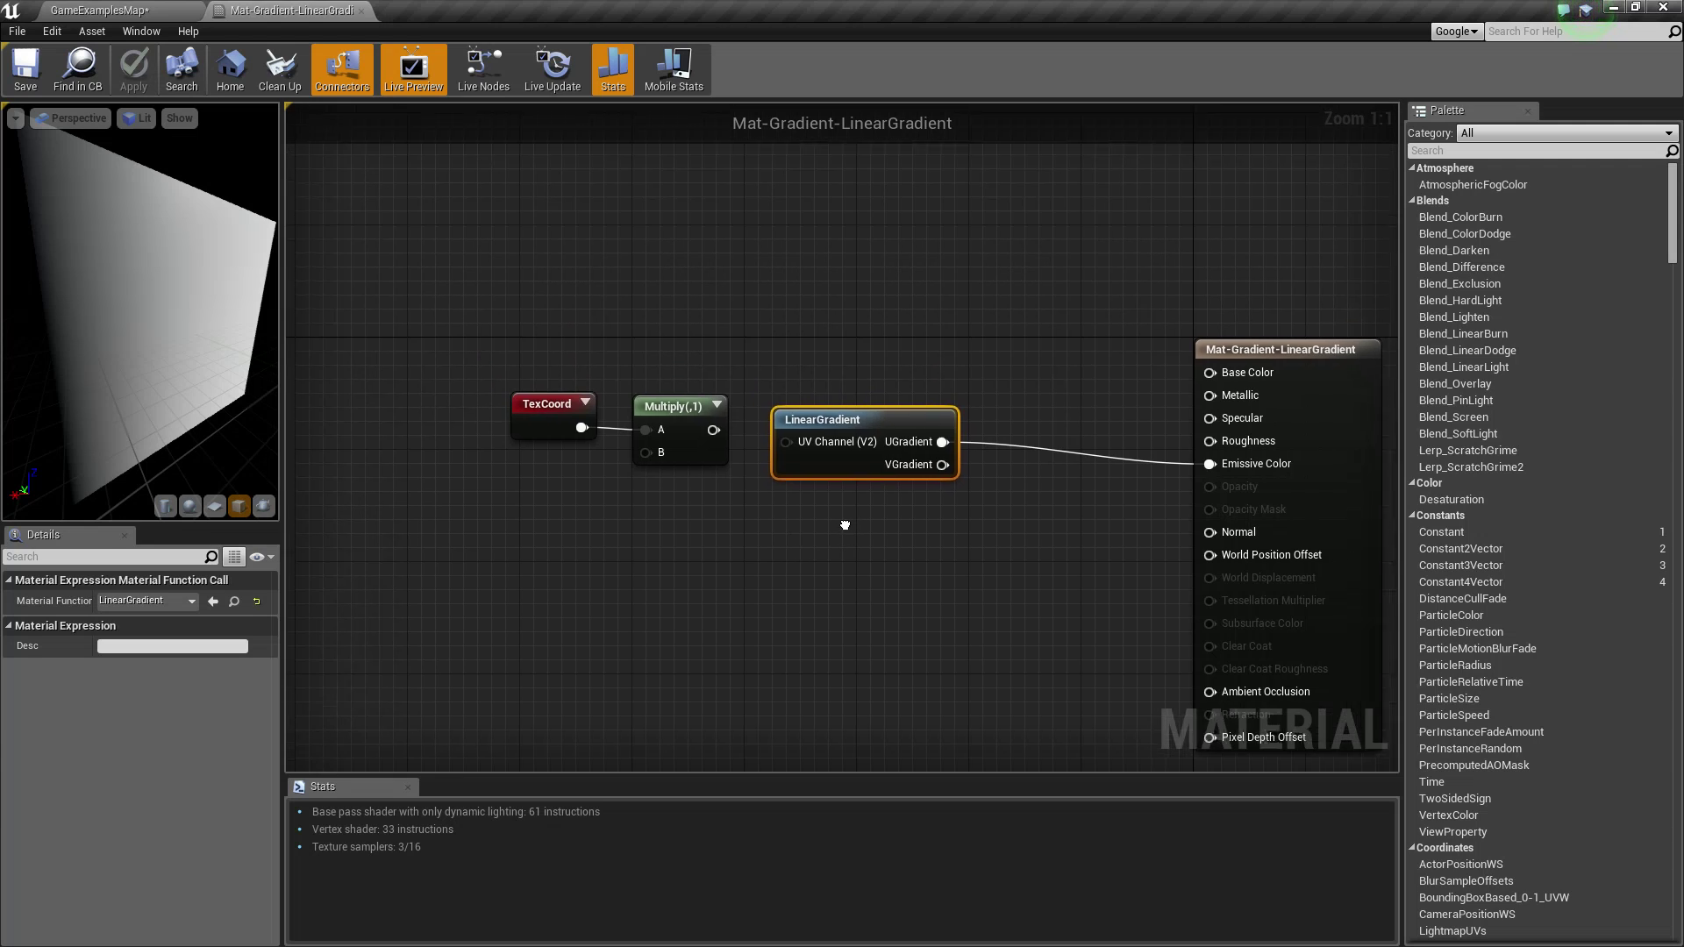
Step: Widen the preview and Details area, turn the preview plane to face the camera, and frame the whole graph
{"action": "left_click_drag", "start_coordinate": [225, 331], "coordinate": [9, 349]}
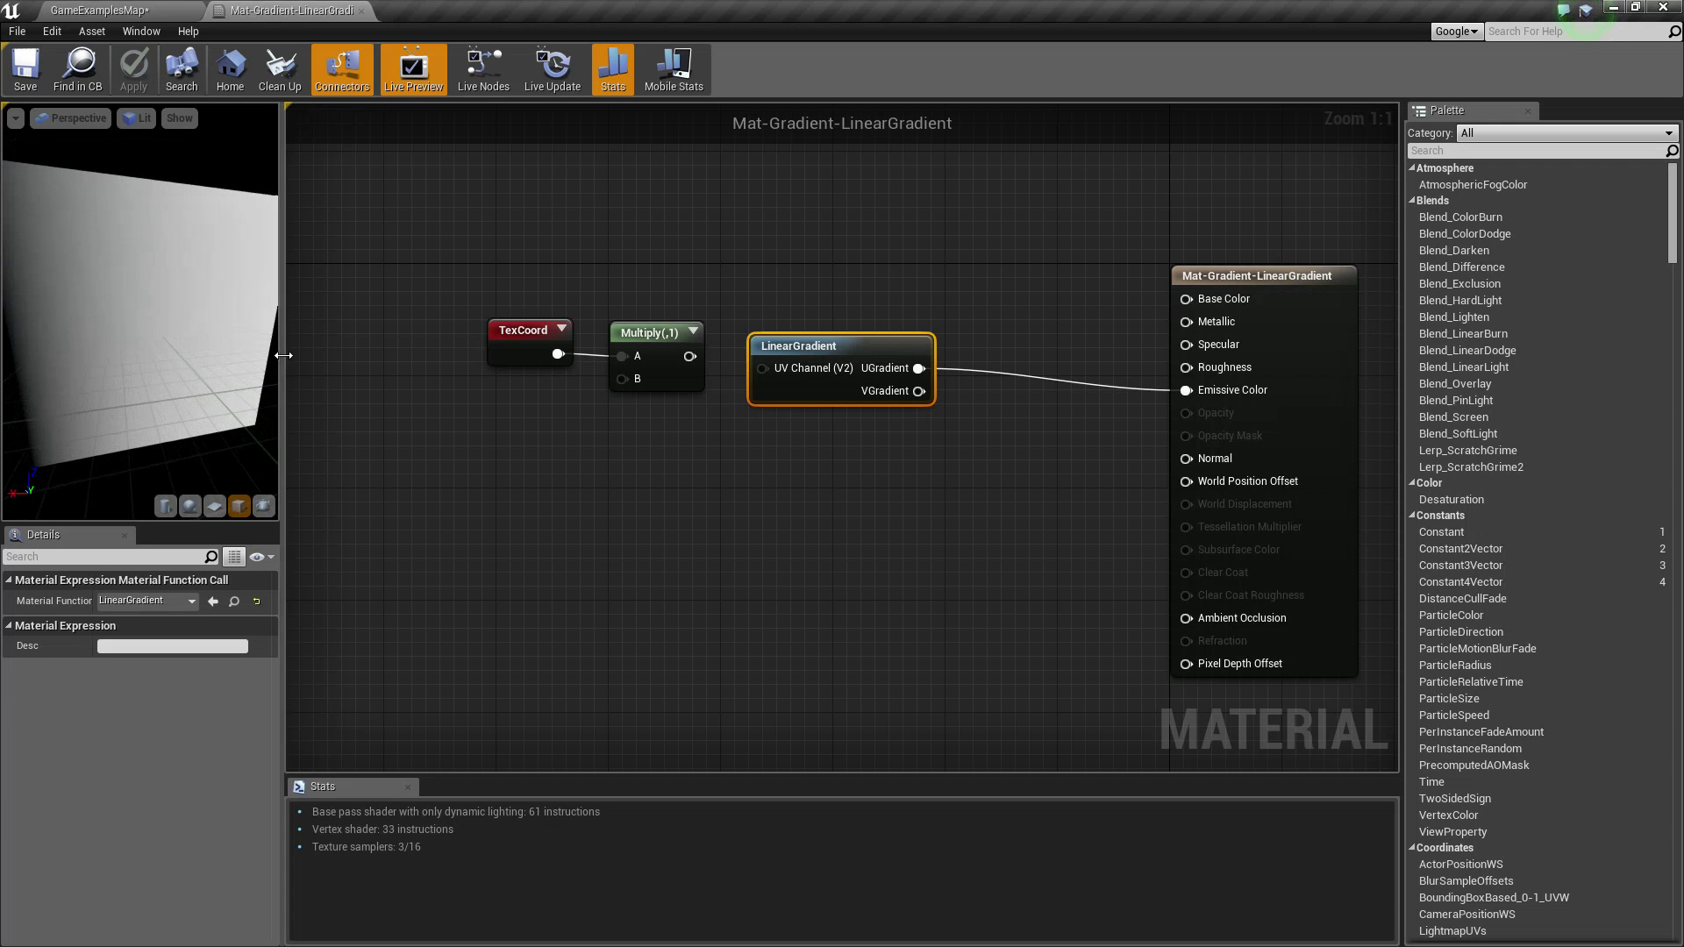
{"action": "left_click_drag", "start_coordinate": [282, 404], "coordinate": [439, 403]}
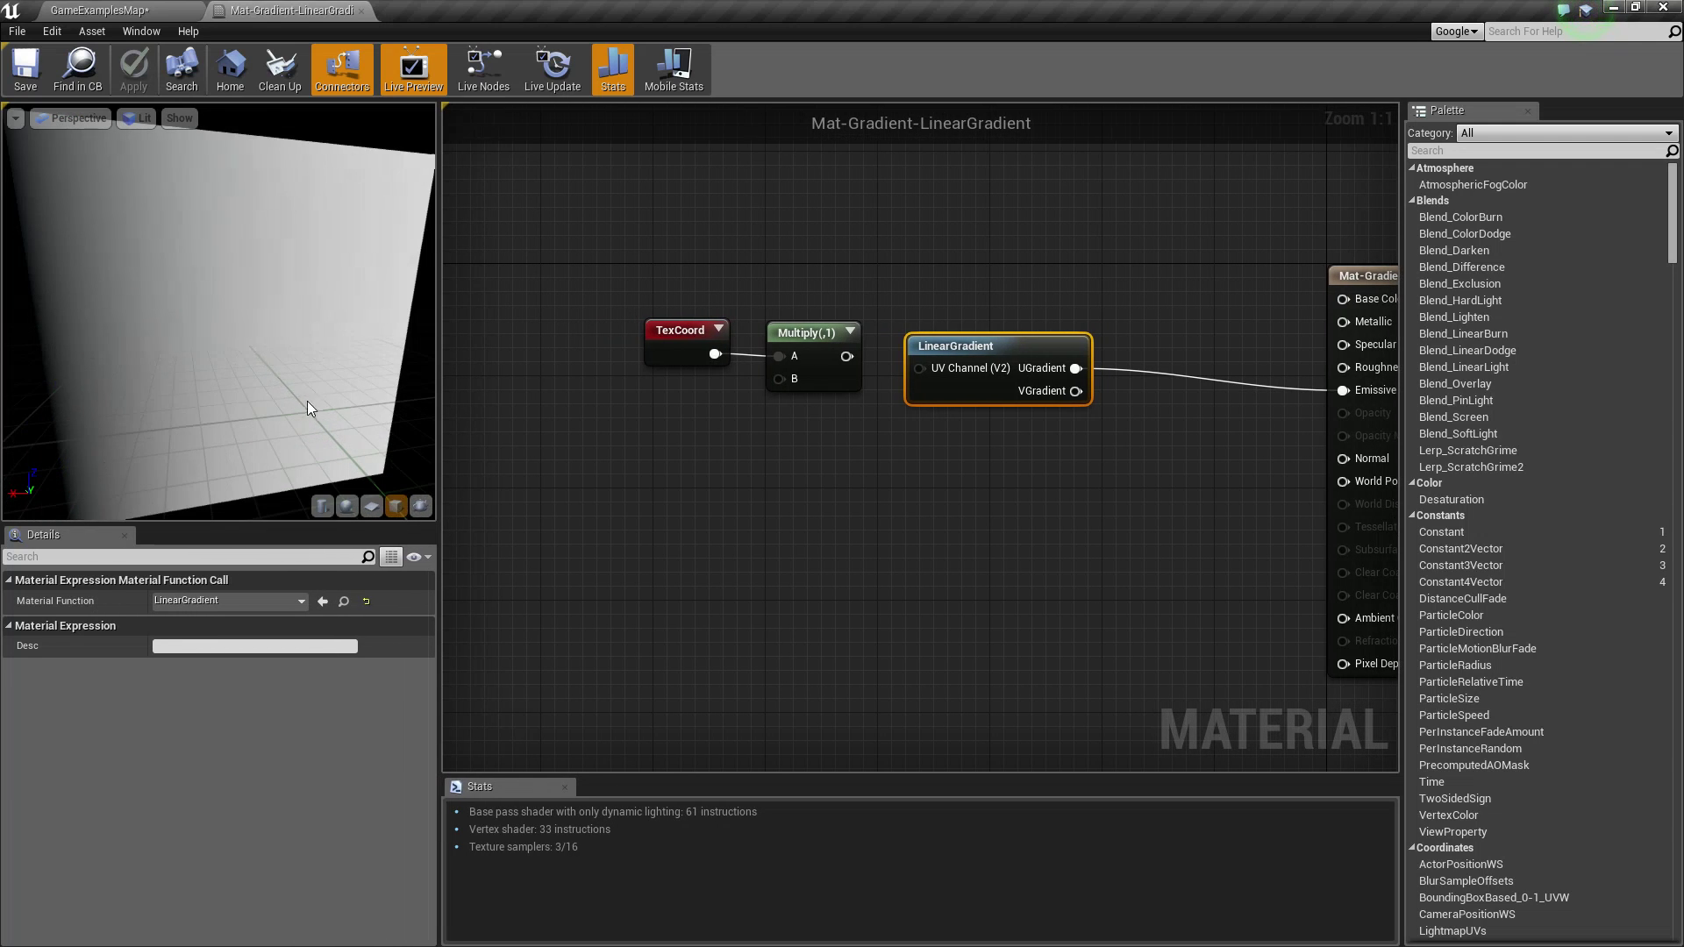
{"action": "left_click_drag", "start_coordinate": [272, 372], "coordinate": [307, 372]}
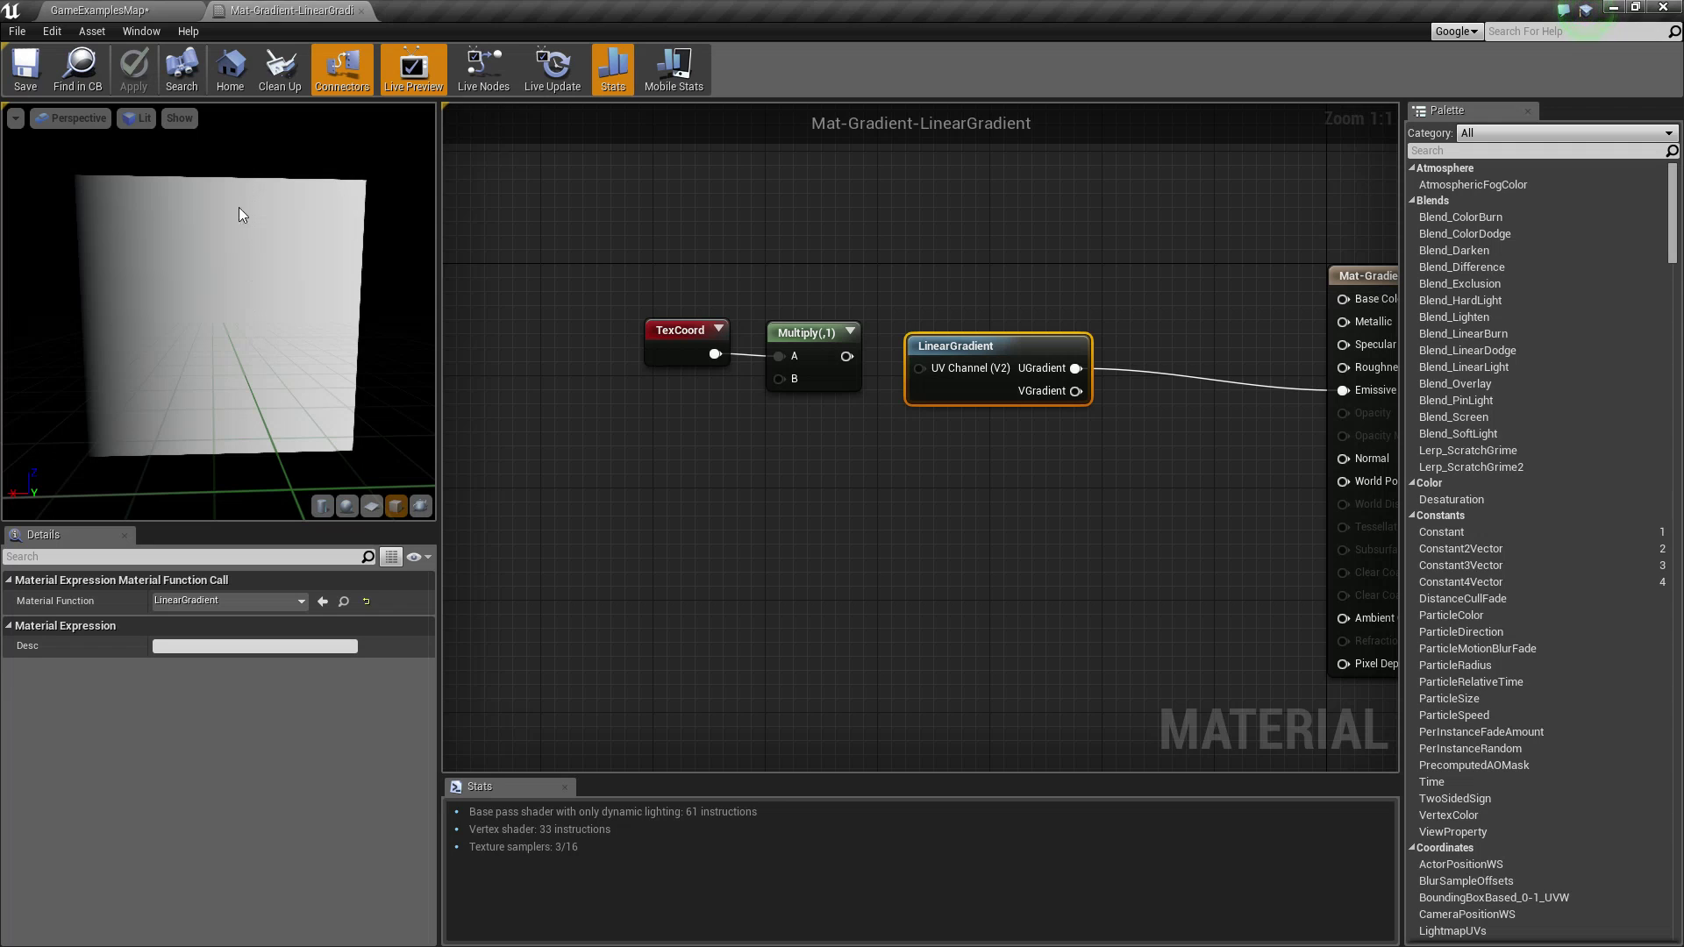
{"action": "key", "text": "Home"}
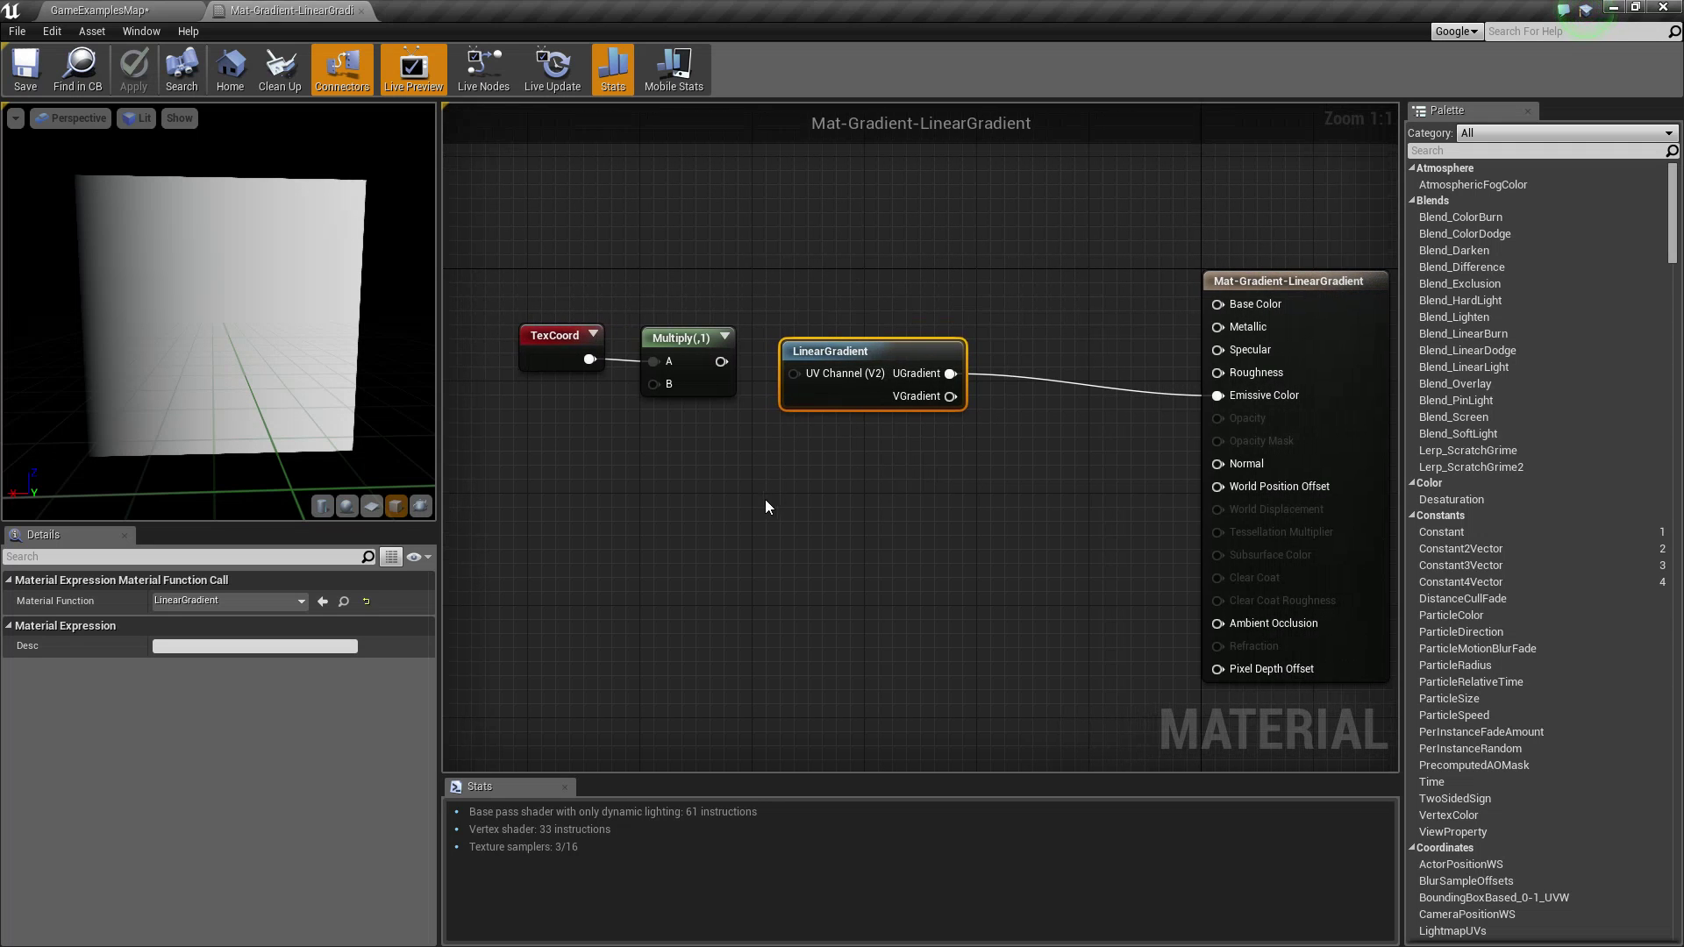
Step: Add a second LinearGradient node by searching 'linear gra' in the graph's node list
{"action": "right_click", "coordinate": [759, 500]}
{"action": "type", "text": "line"}
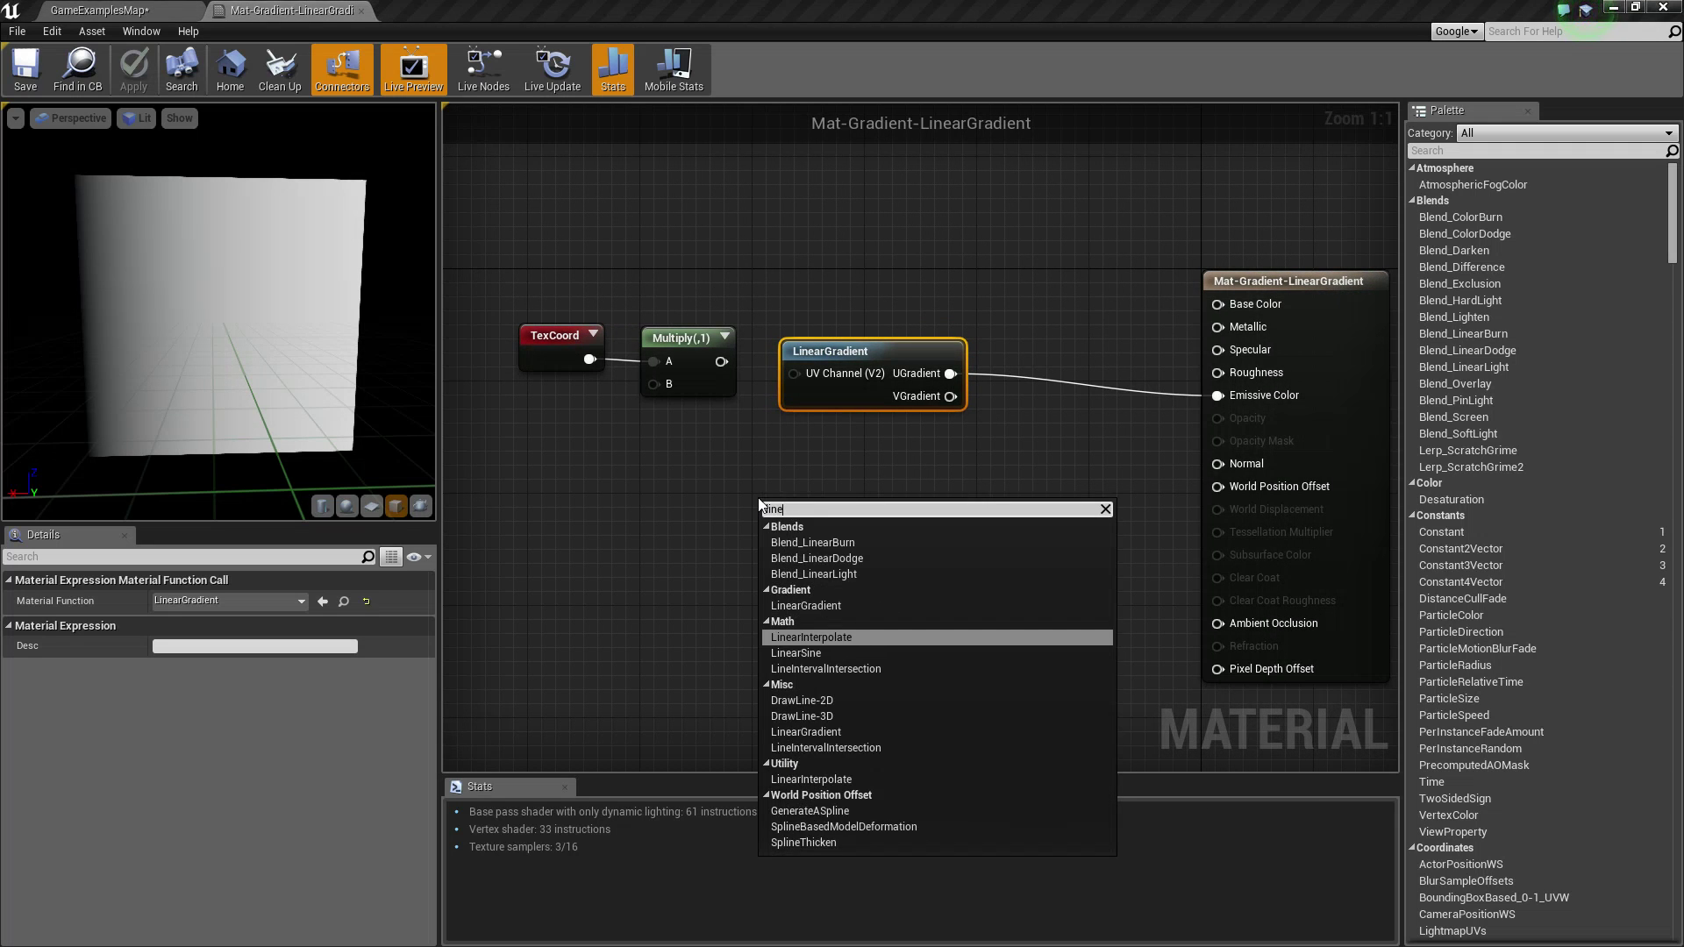
{"action": "type", "text": "ar gra"}
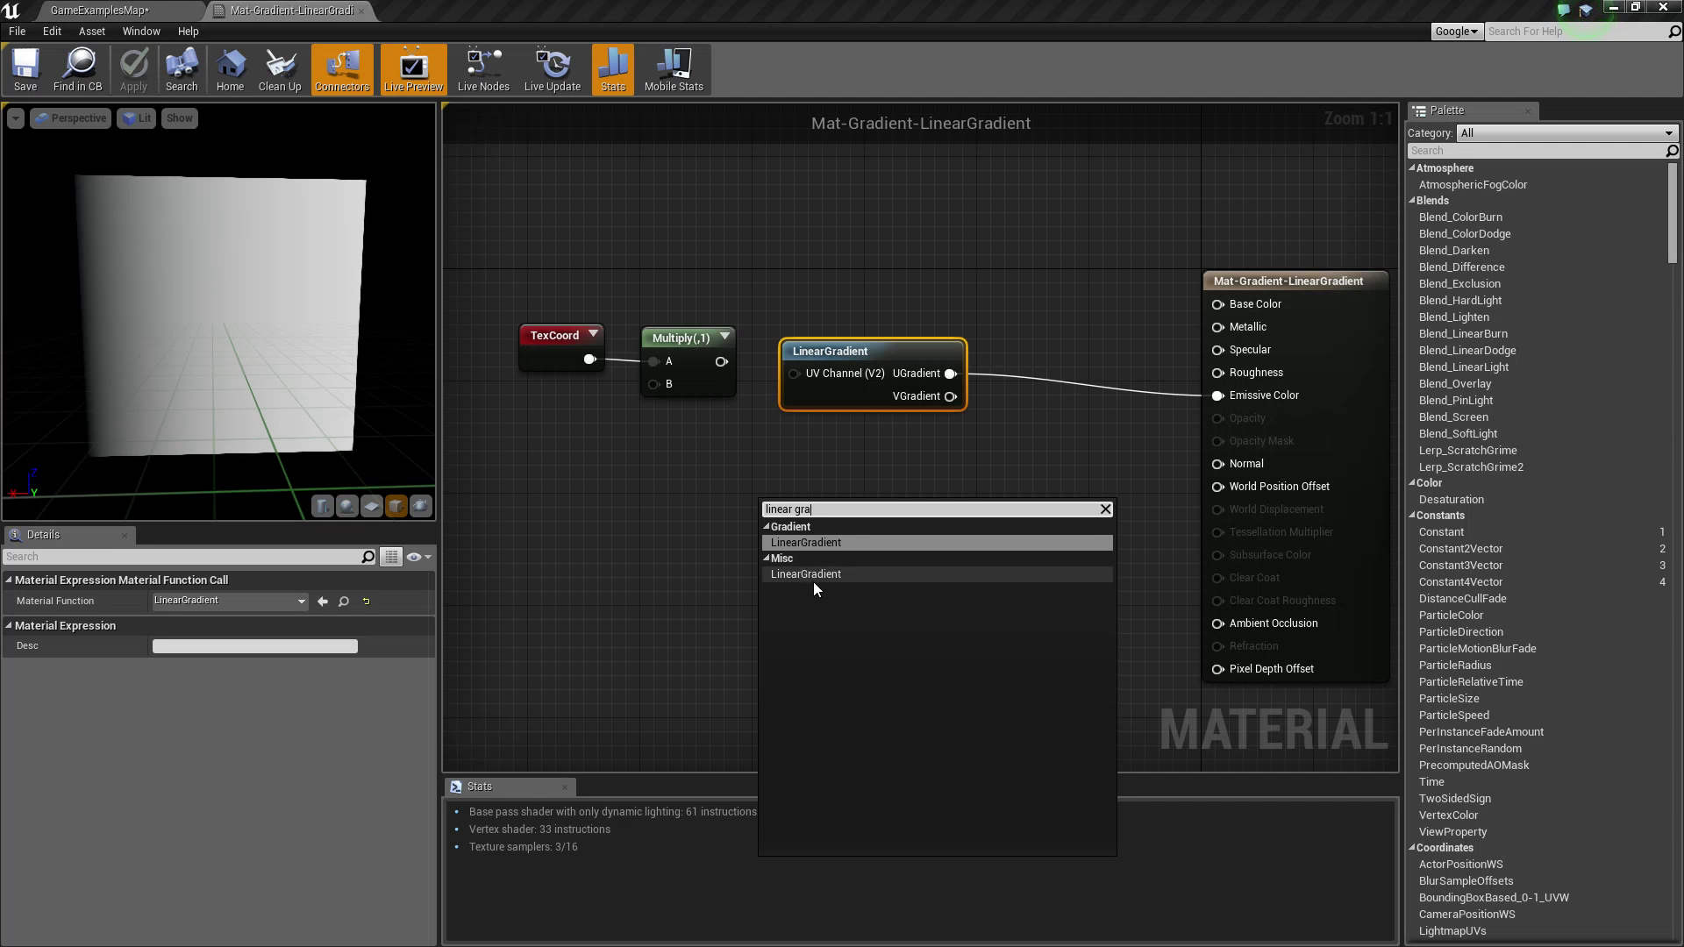
{"action": "left_click", "coordinate": [813, 575]}
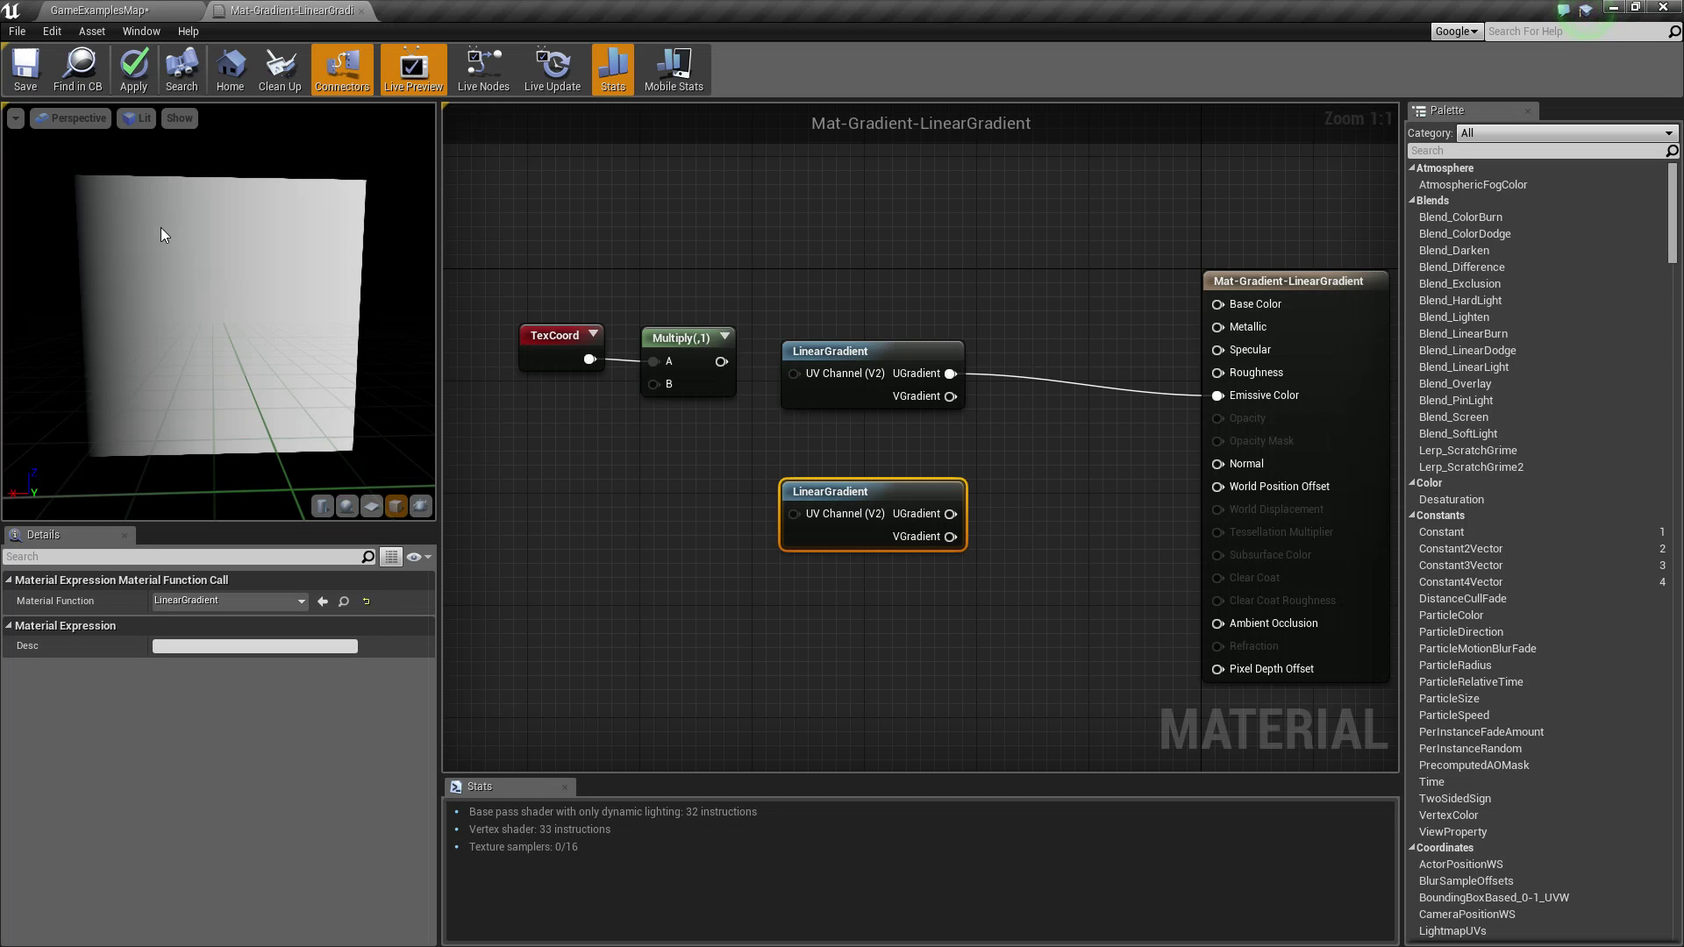
Step: Delete the extra LinearGradient node and frame the remaining TexCoord, Multiply and LinearGradient nodes
{"action": "left_click_drag", "start_coordinate": [203, 254], "coordinate": [245, 263]}
{"action": "right_click_drag", "start_coordinate": [625, 428], "coordinate": [474, 422]}
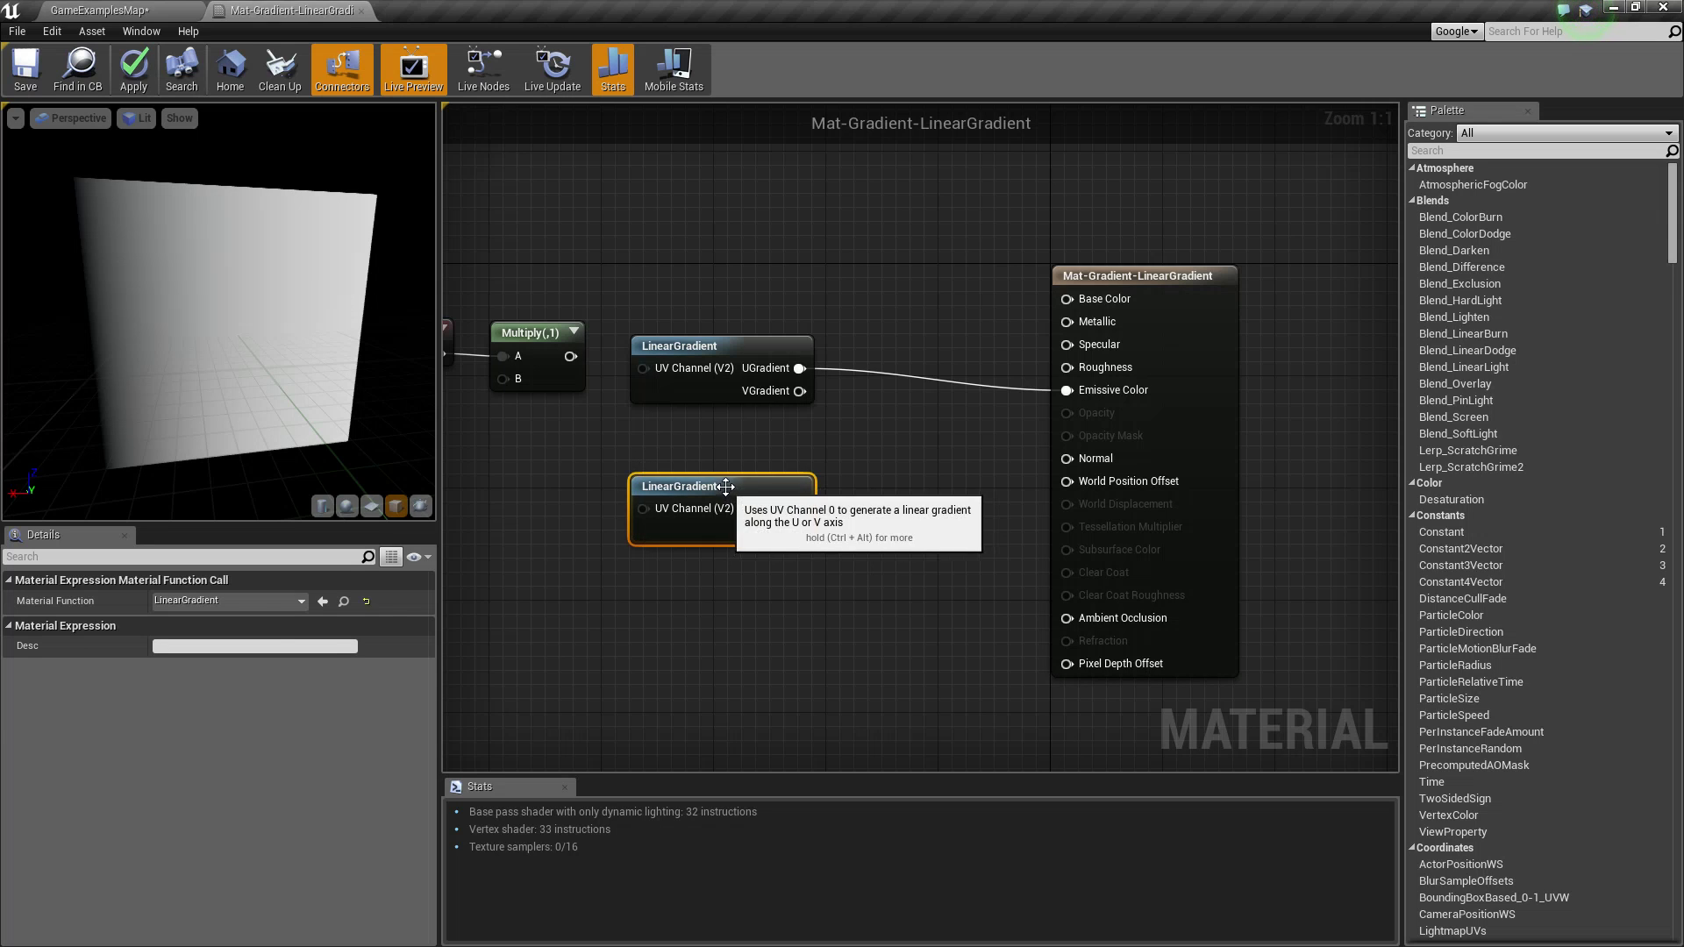
{"action": "key", "text": "Delete"}
{"action": "key", "text": "Home"}
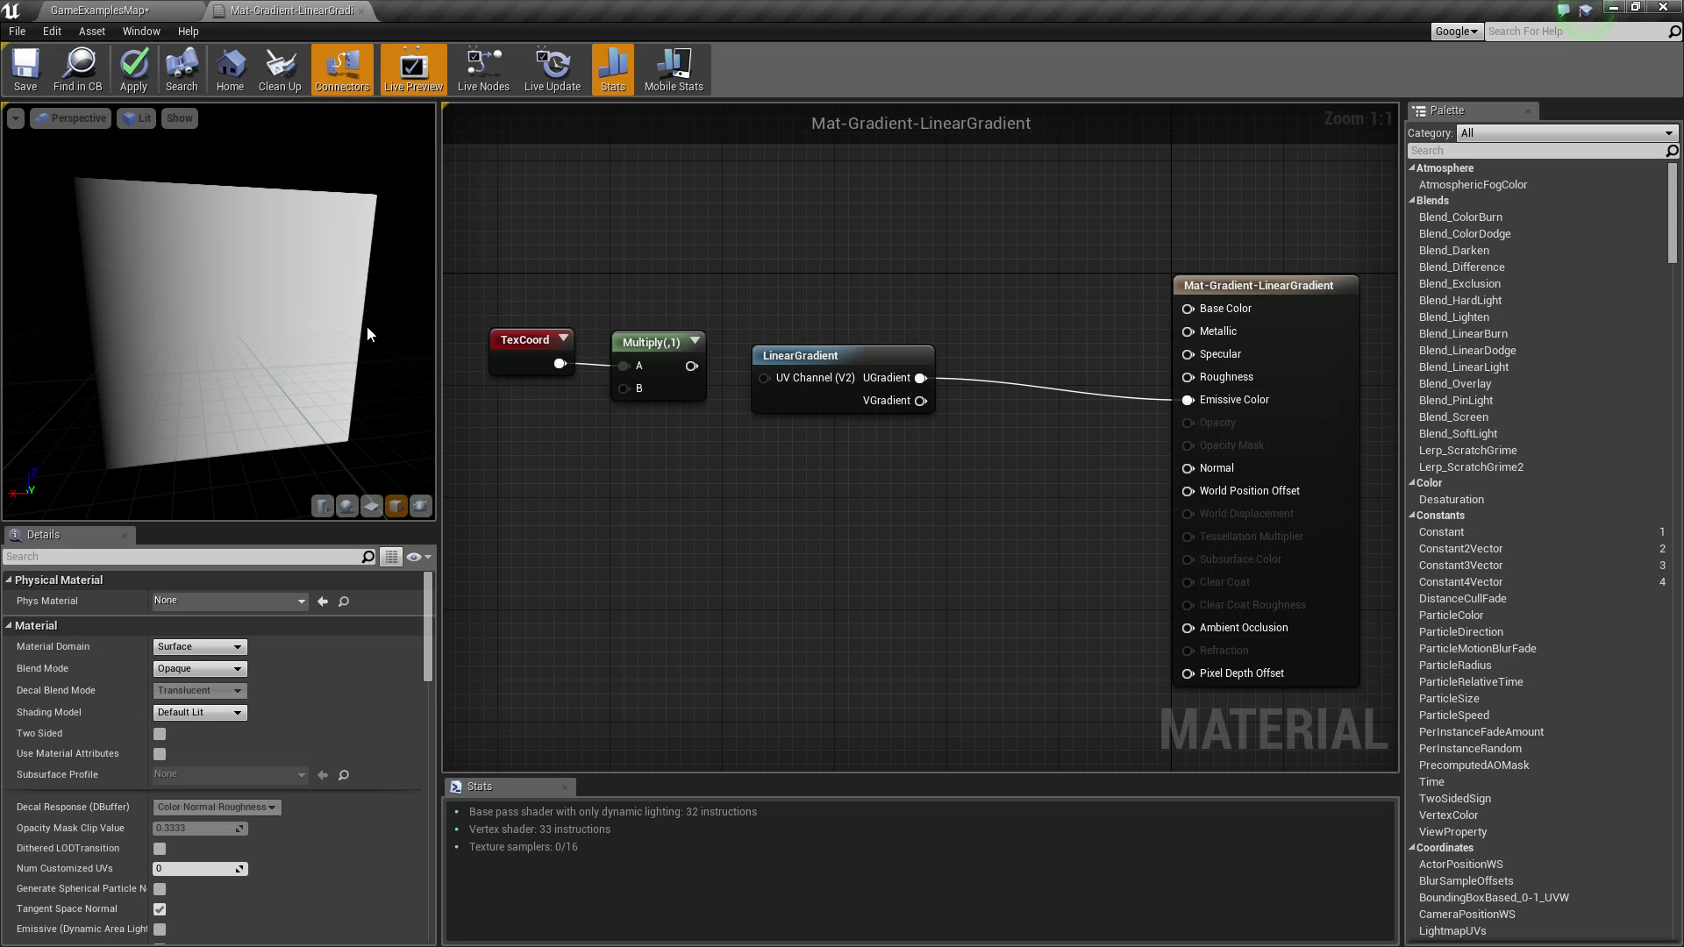
Step: Wire Multiply's output into LinearGradient's UV Channel, restoring UGradient as the Emissive Color input
{"action": "left_click_drag", "start_coordinate": [920, 378], "coordinate": [923, 403], "text": "ctrl"}
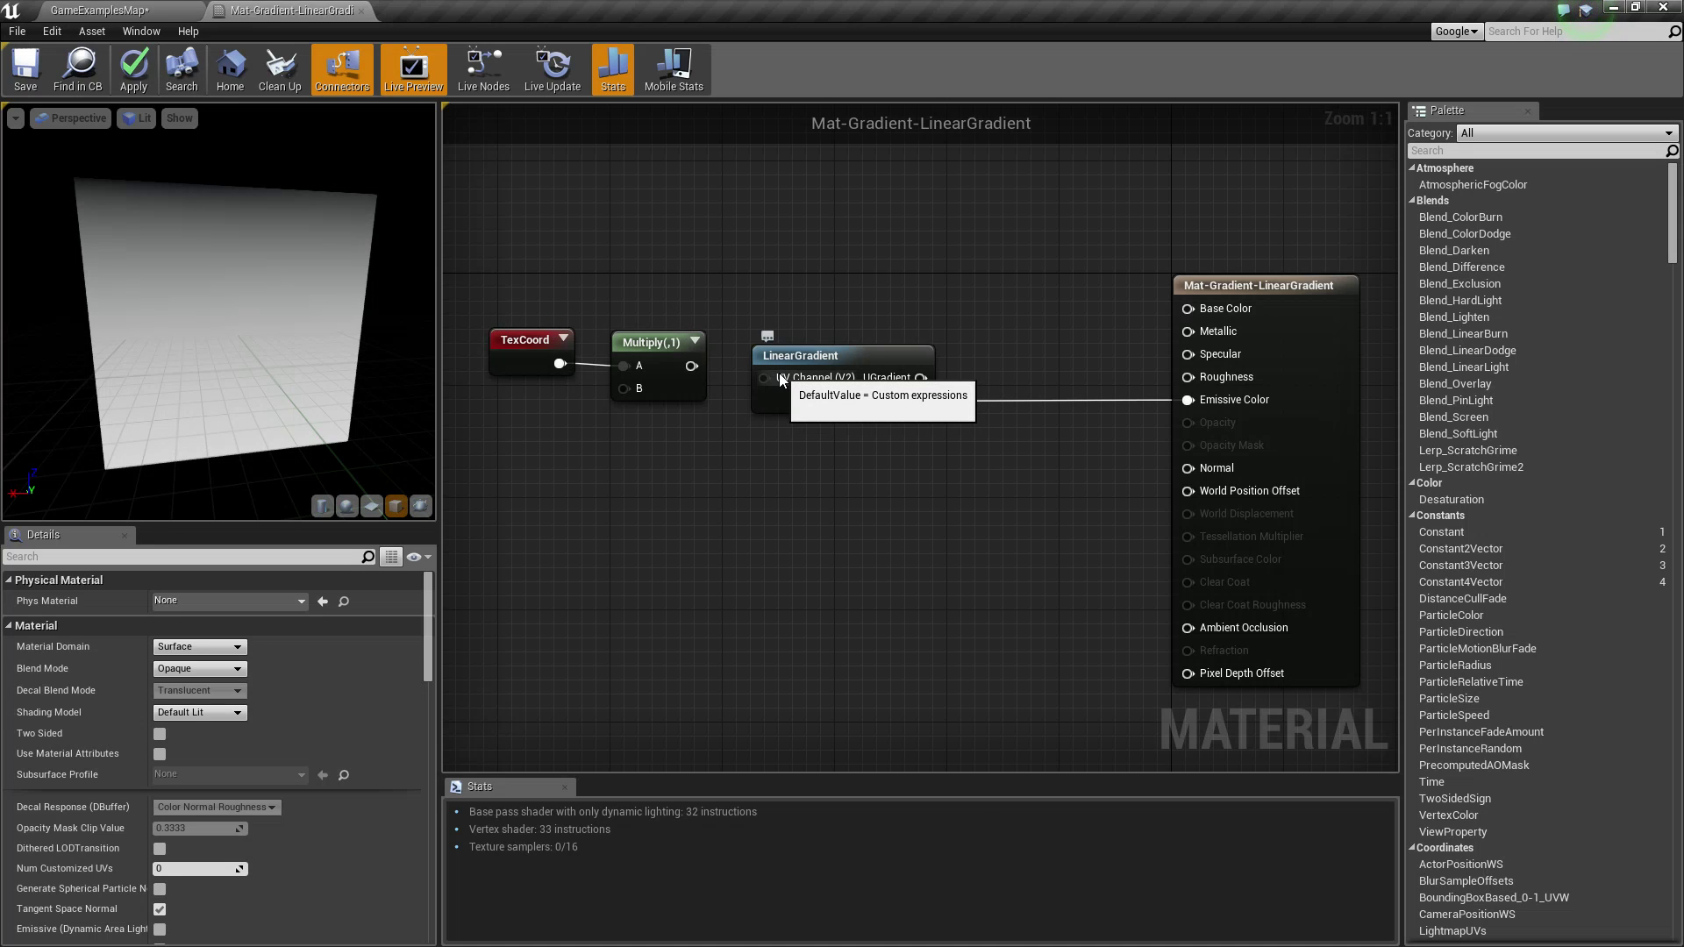
{"action": "left_click_drag", "start_coordinate": [691, 366], "coordinate": [772, 386]}
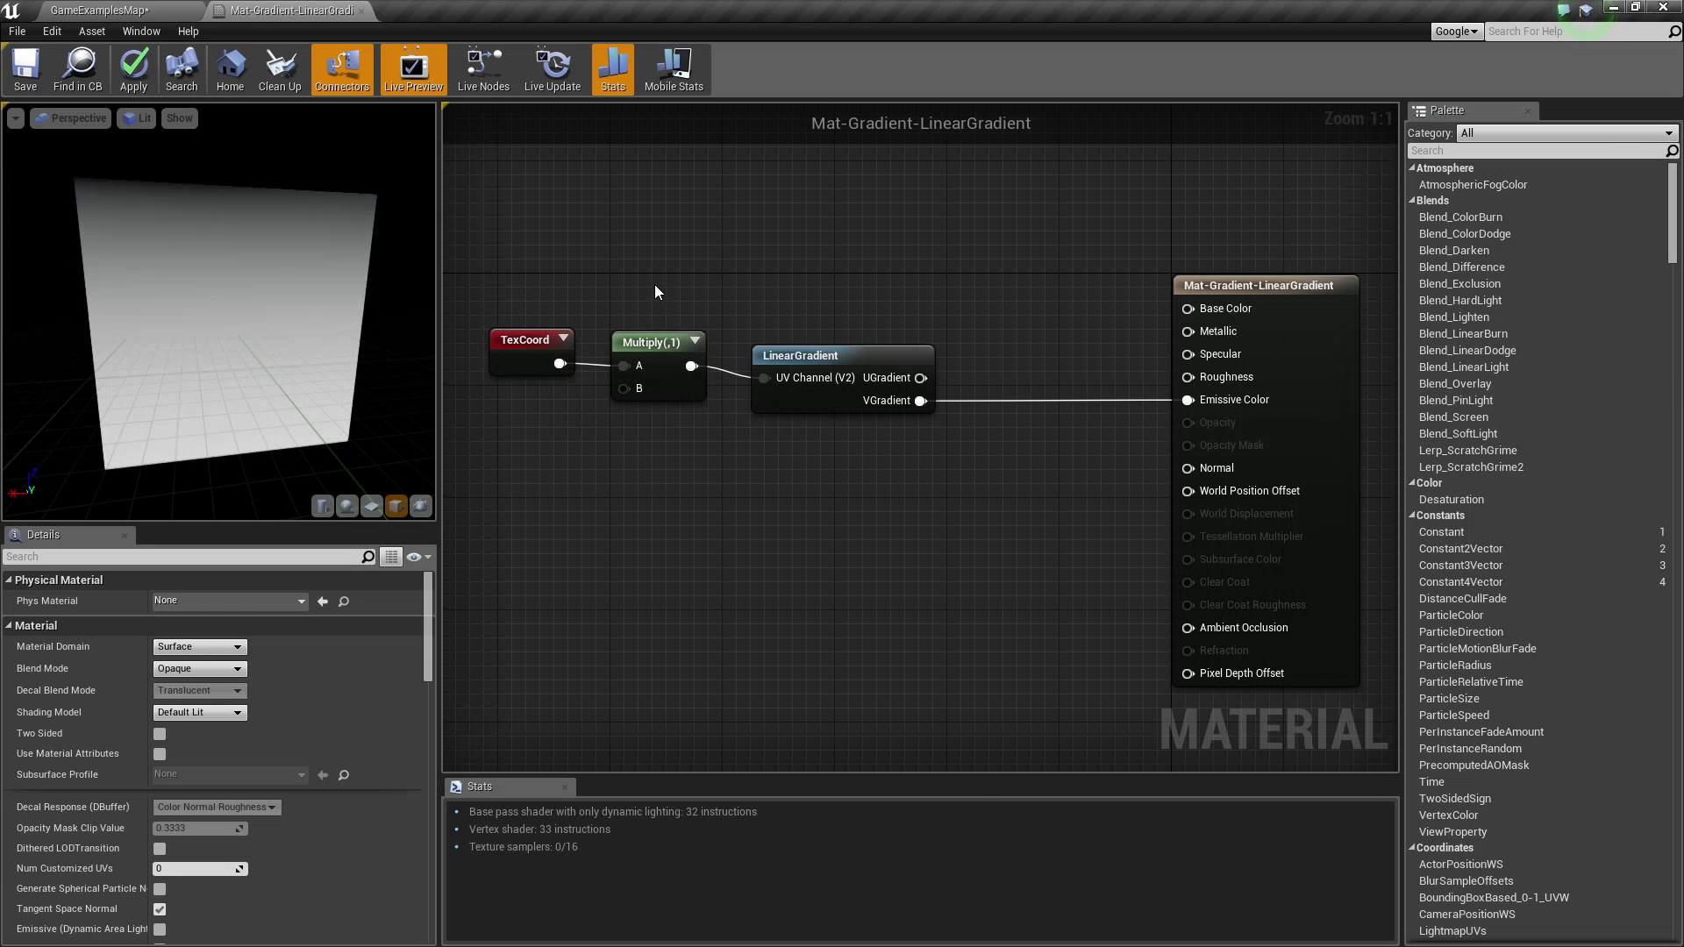
{"action": "left_click", "coordinate": [660, 375]}
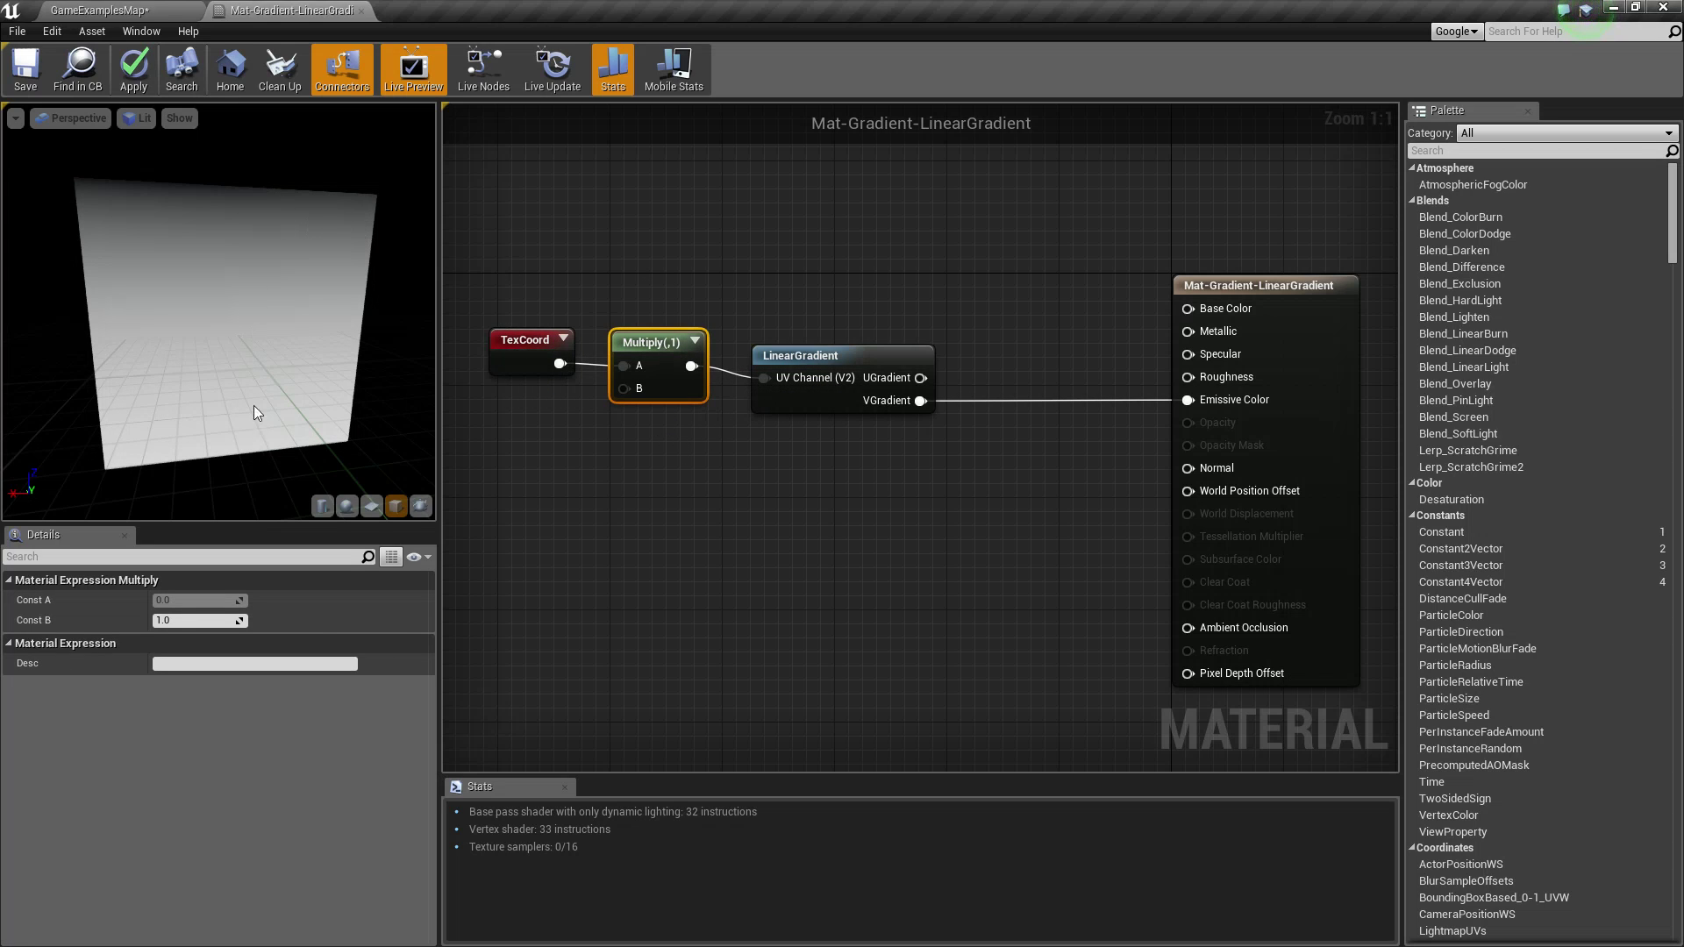
{"action": "left_click_drag", "start_coordinate": [919, 400], "coordinate": [920, 378], "text": "ctrl"}
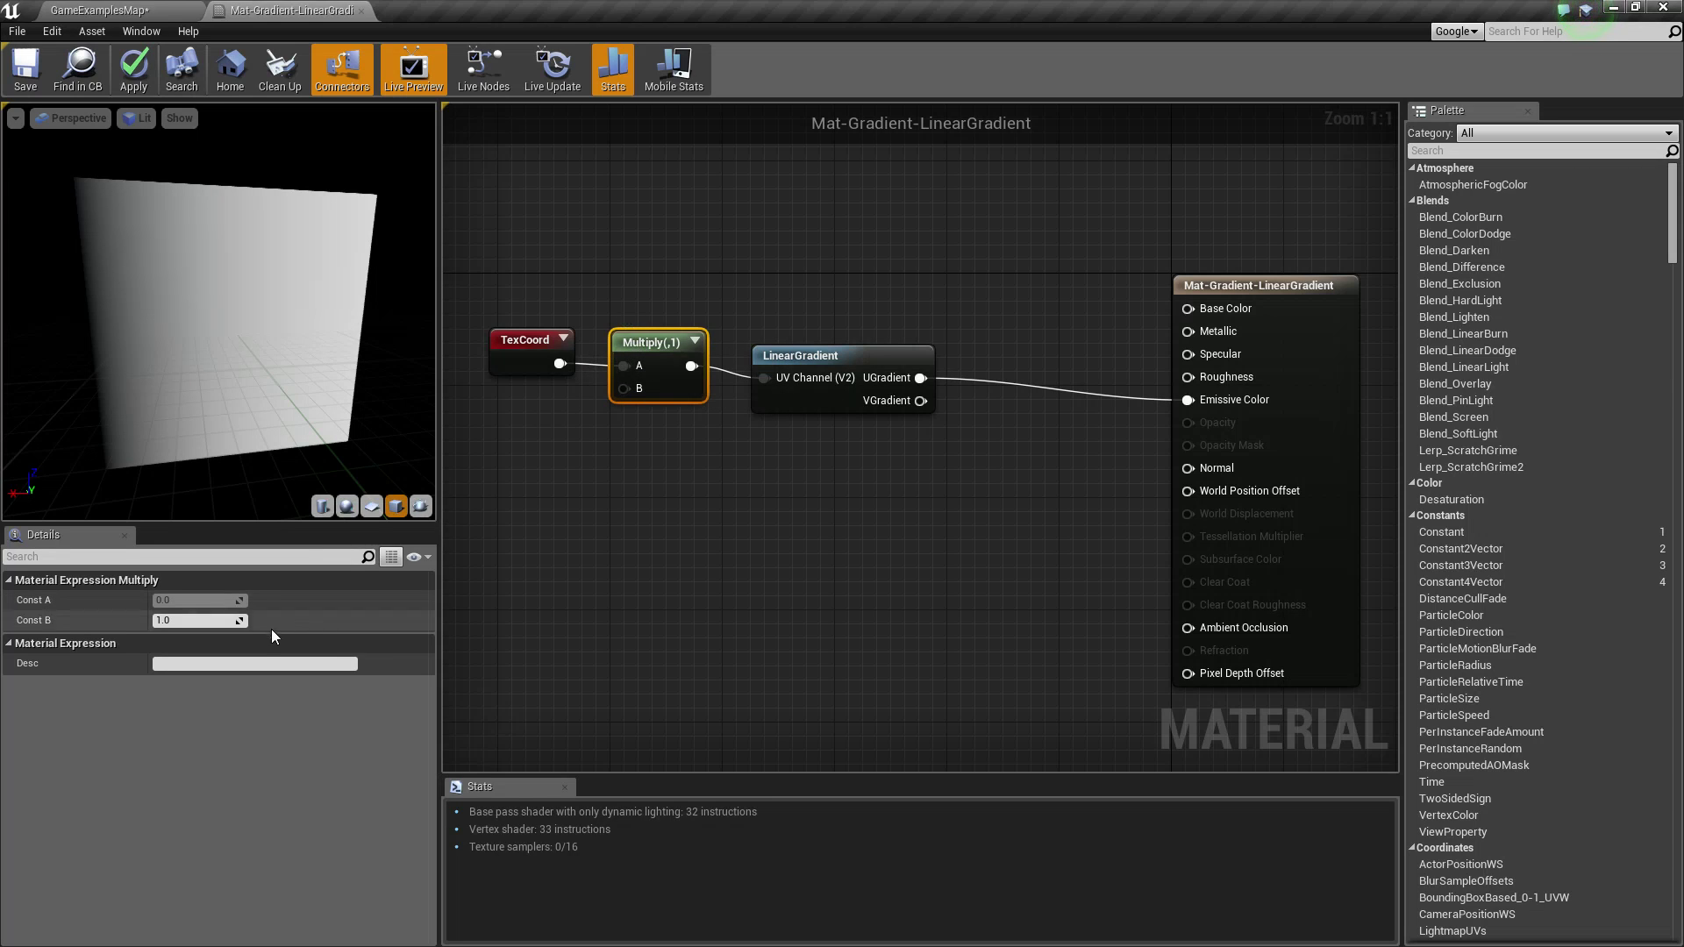
Step: Set Multiply's Const B to 5 and orbit the preview to check the result
{"action": "left_click", "coordinate": [196, 619]}
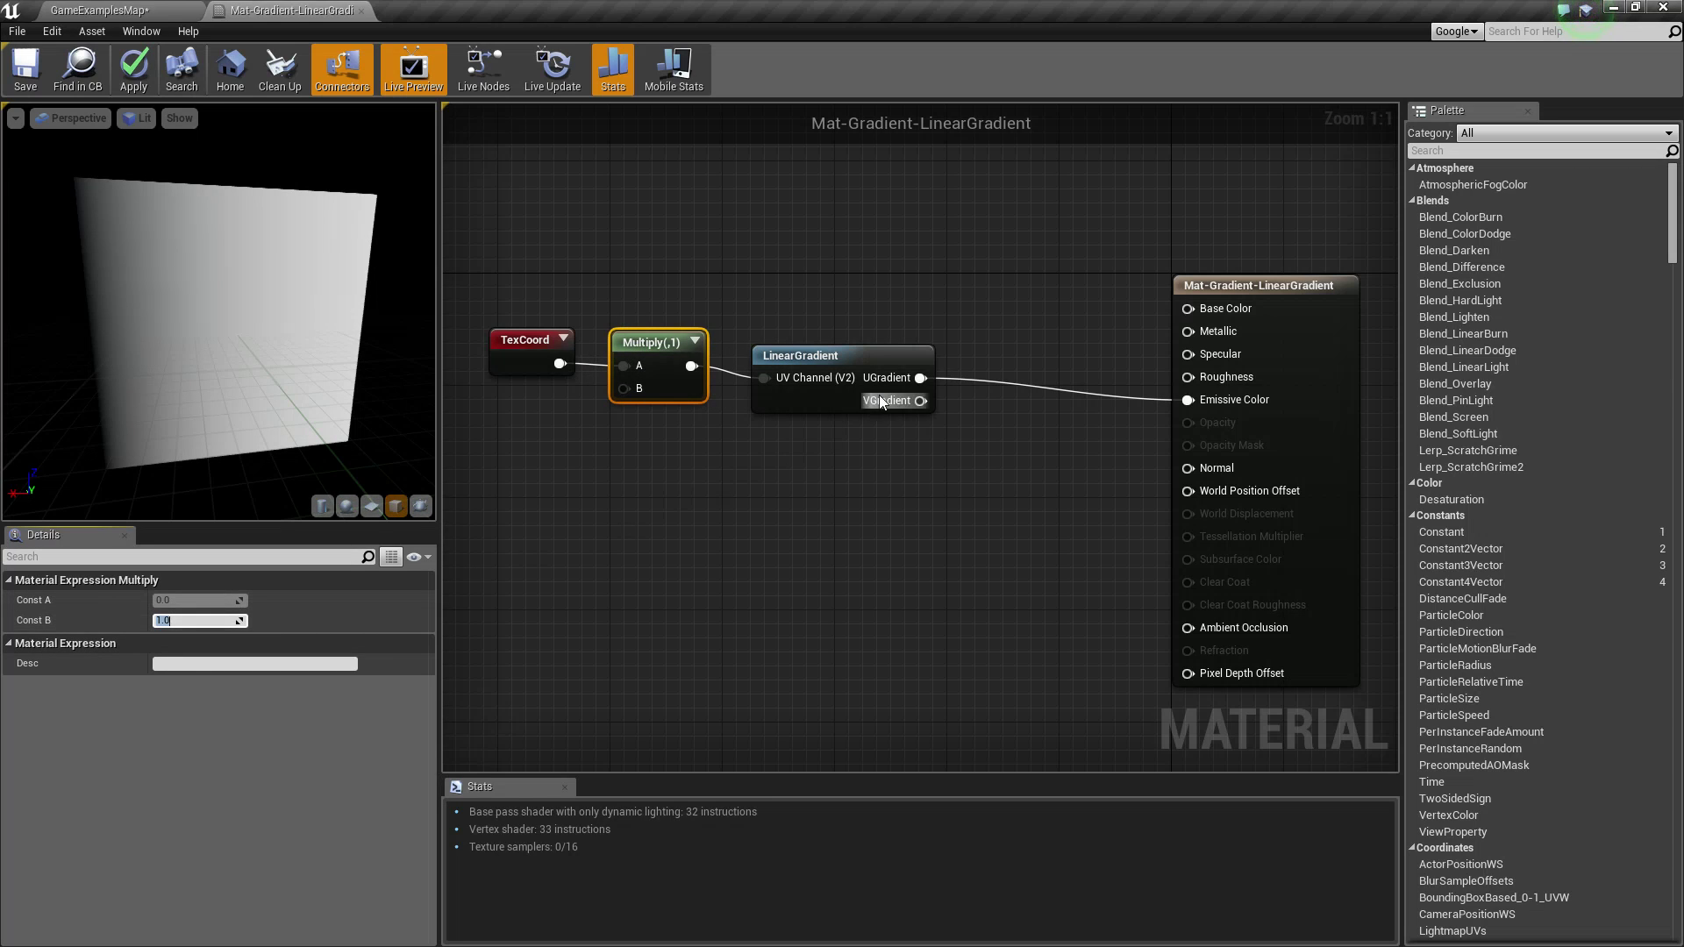
{"action": "type", "text": "5"}
{"action": "key", "text": "Return"}
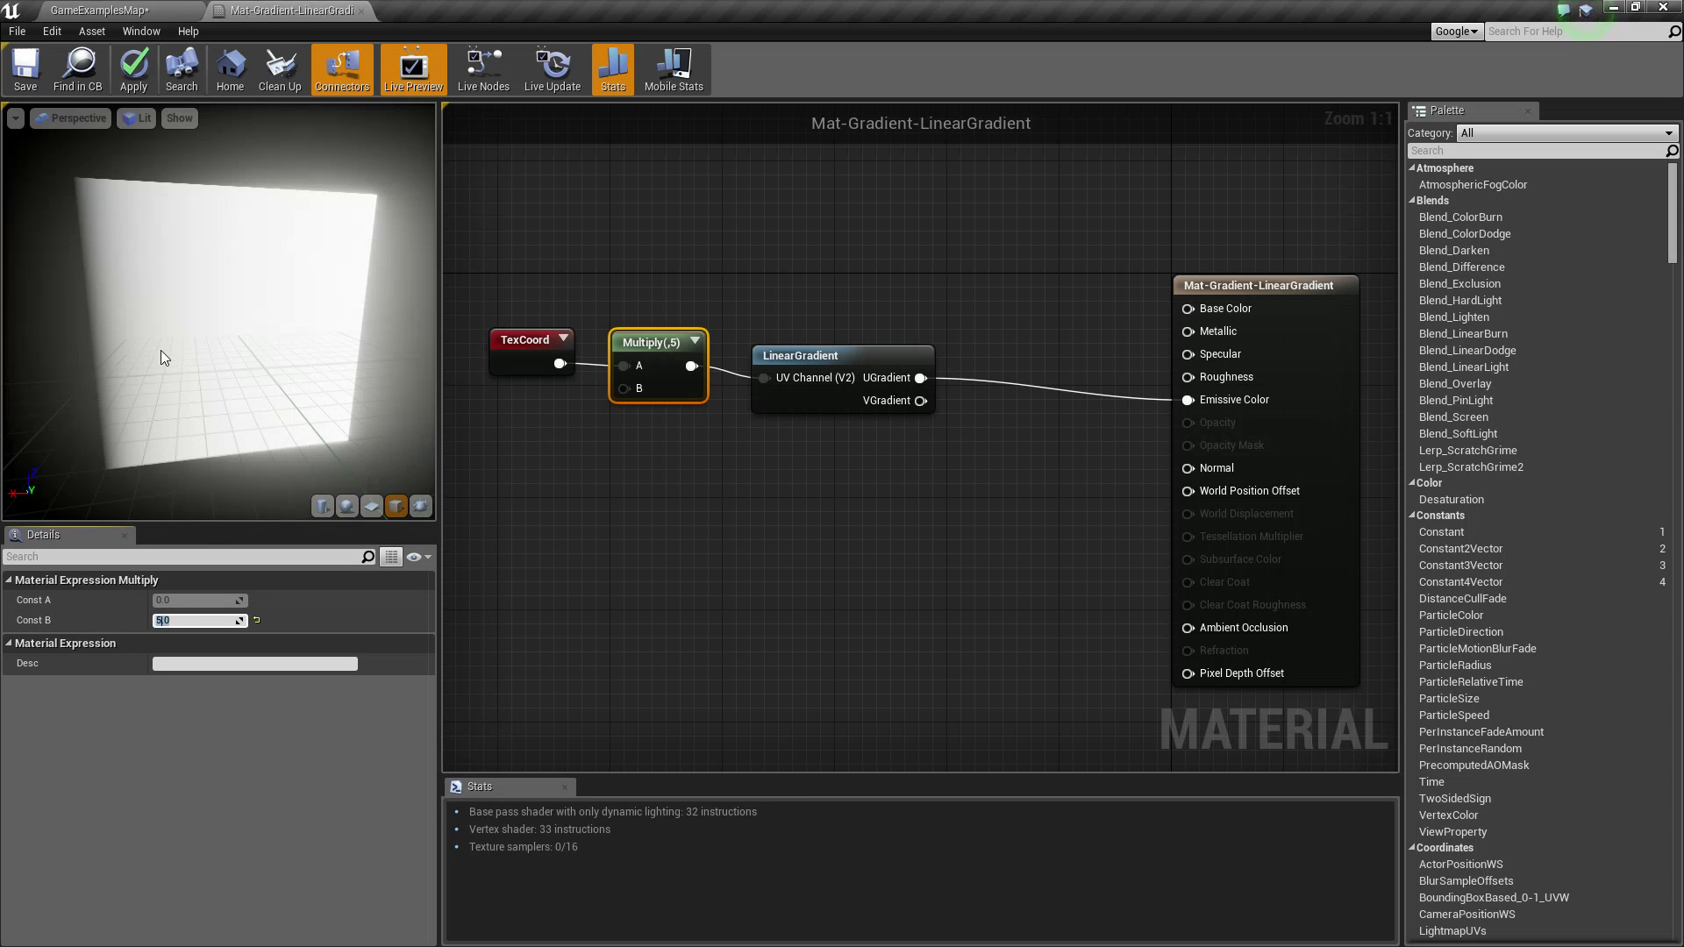
{"action": "mouse_move", "coordinate": [333, 301]}
{"action": "left_mouse_down"}
{"action": "mouse_move", "coordinate": [290, 300]}
{"action": "mouse_move", "coordinate": [368, 301]}
{"action": "mouse_move", "coordinate": [333, 300]}
{"action": "left_mouse_up"}
{"action": "mouse_move", "coordinate": [339, 474]}
{"action": "left_mouse_down"}
{"action": "mouse_move", "coordinate": [298, 456]}
{"action": "mouse_move", "coordinate": [368, 438]}
{"action": "mouse_move", "coordinate": [338, 473]}
{"action": "left_mouse_up"}
Step: Change Const B to 0, turning the preview plane almost black
{"action": "left_click", "coordinate": [193, 620]}
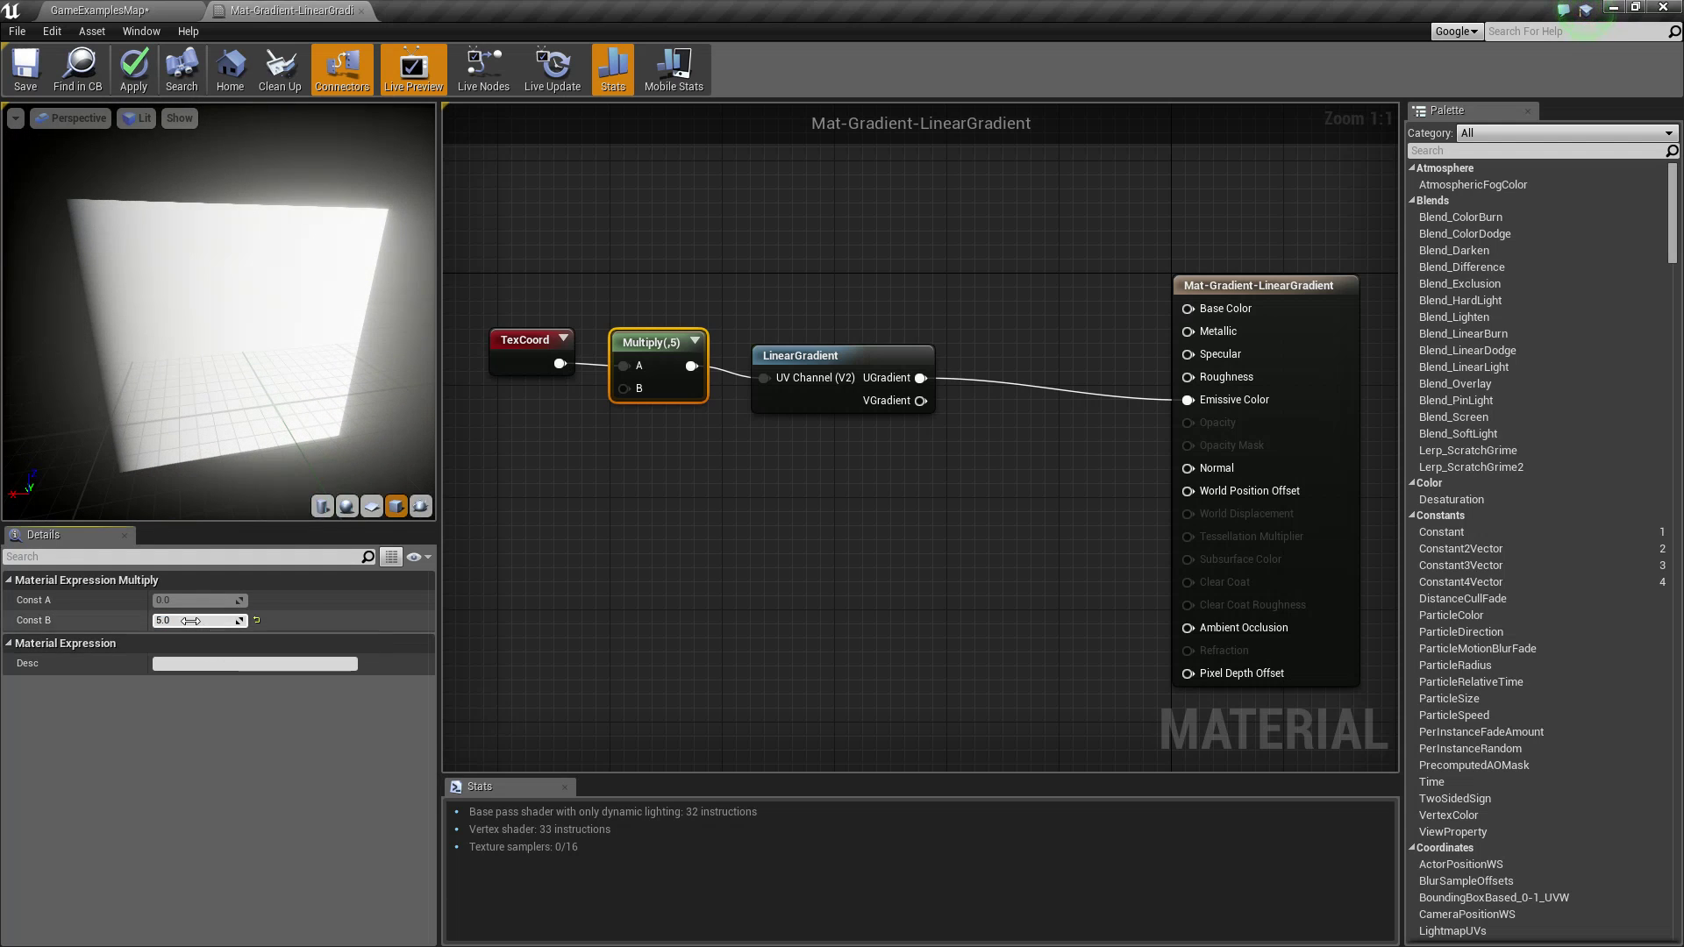
{"action": "type", "text": "0"}
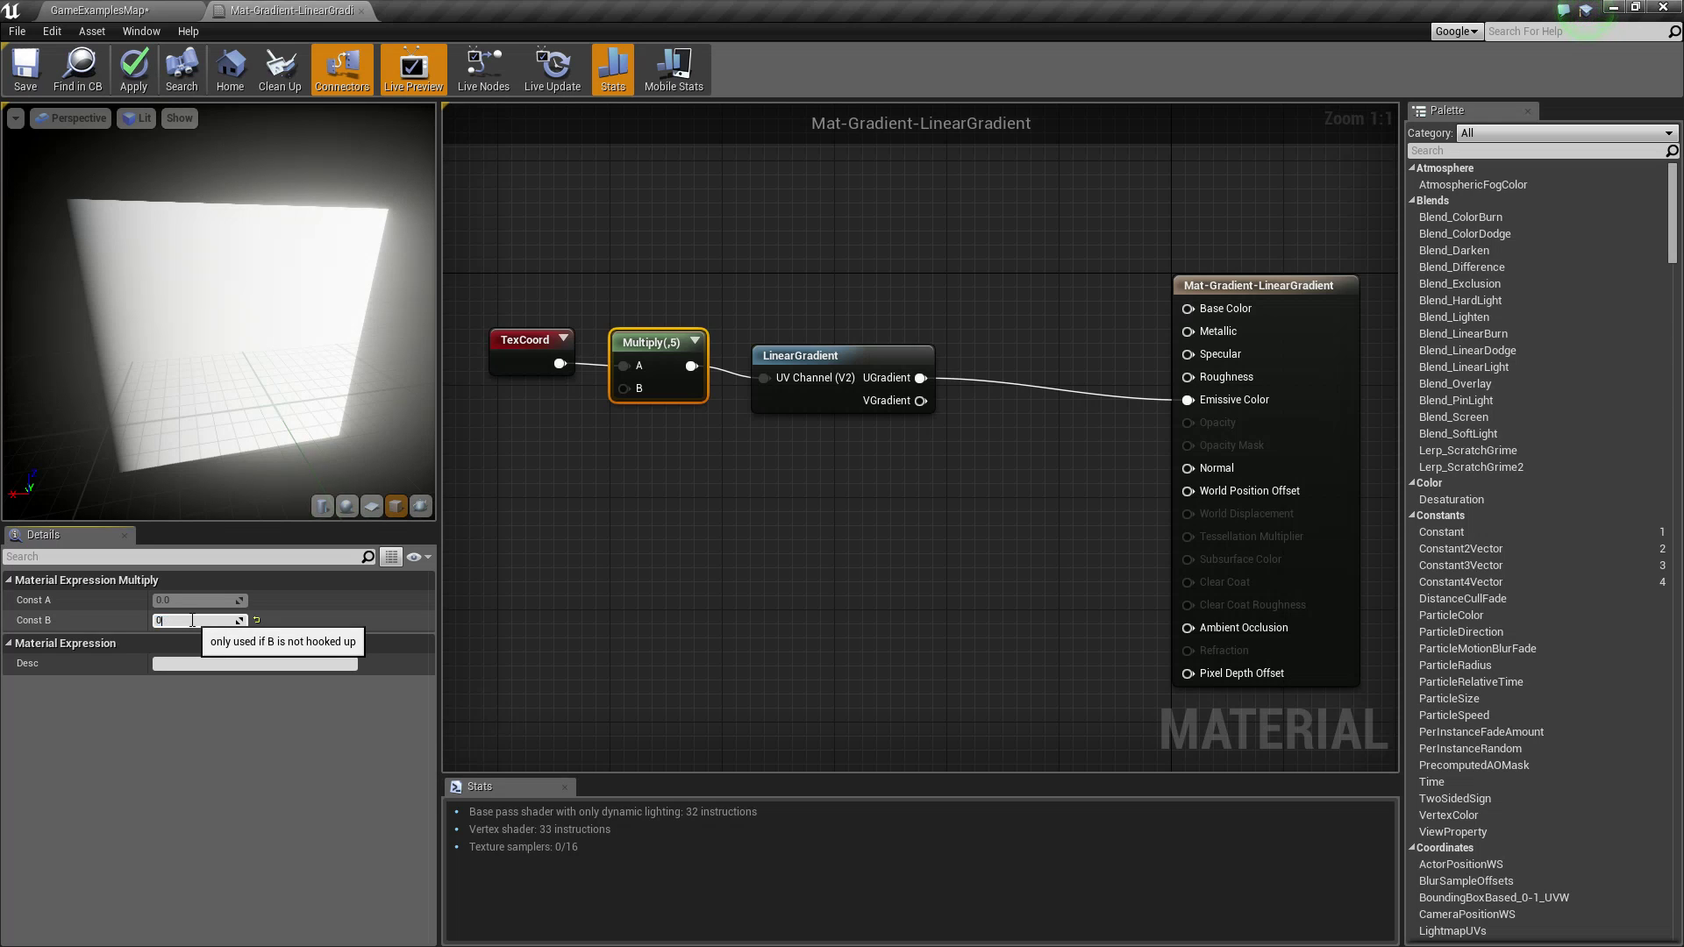
{"action": "key", "text": "Return"}
{"action": "left_click_drag", "start_coordinate": [256, 333], "coordinate": [256, 416]}
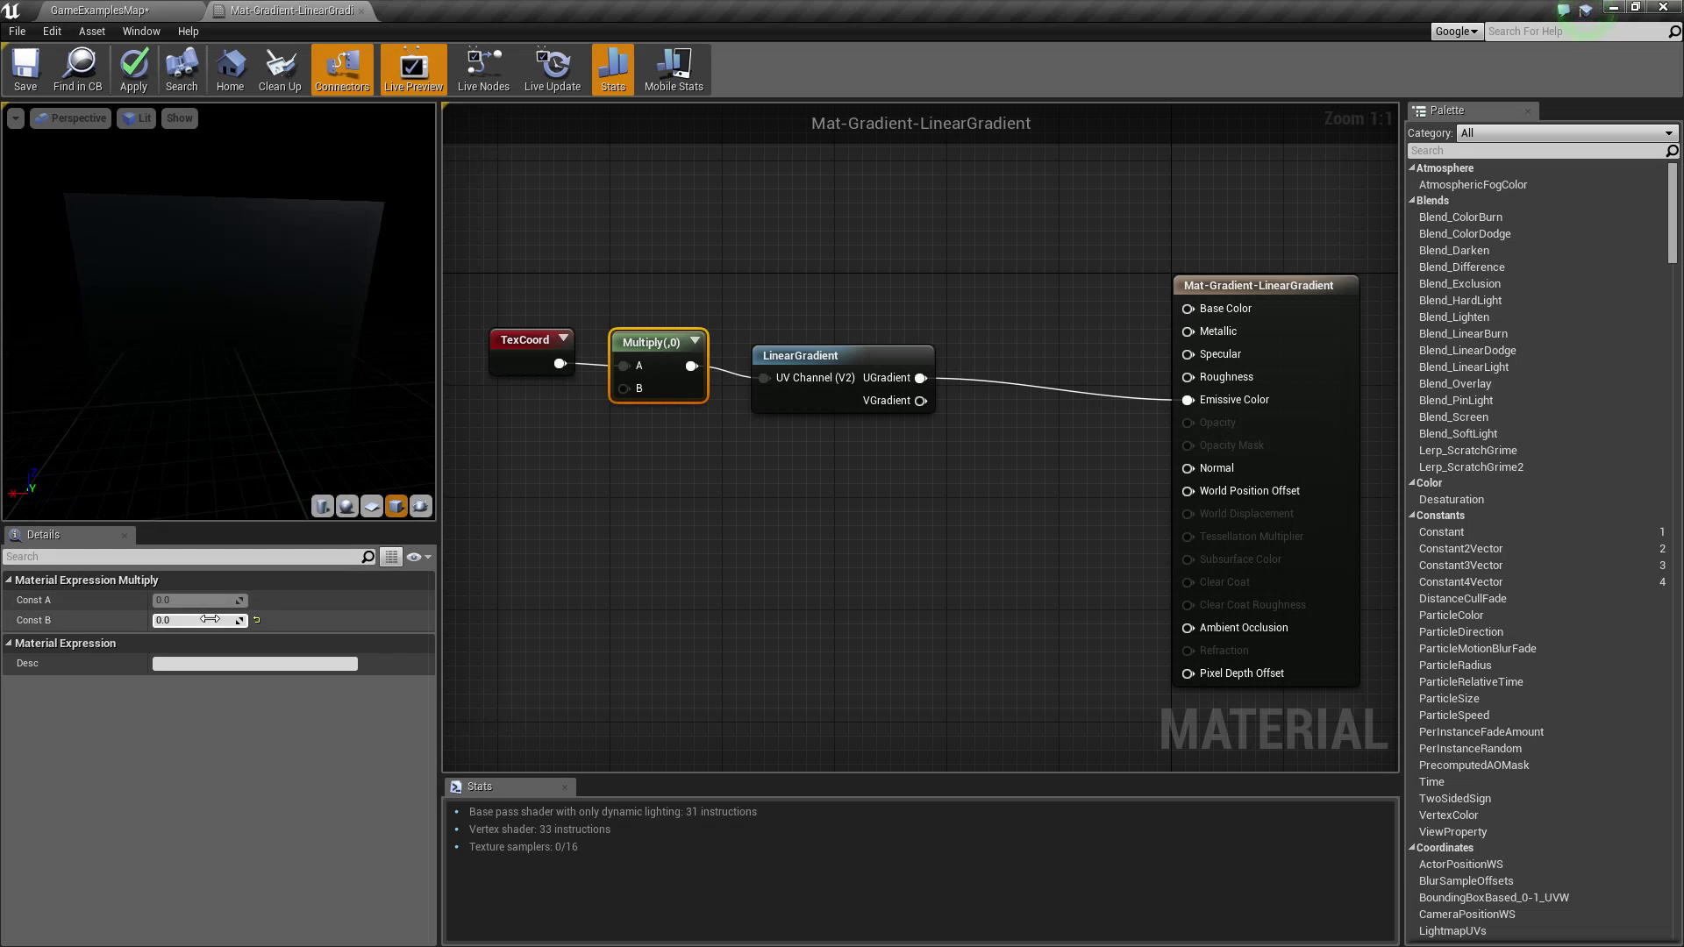
{"action": "left_click", "coordinate": [157, 620]}
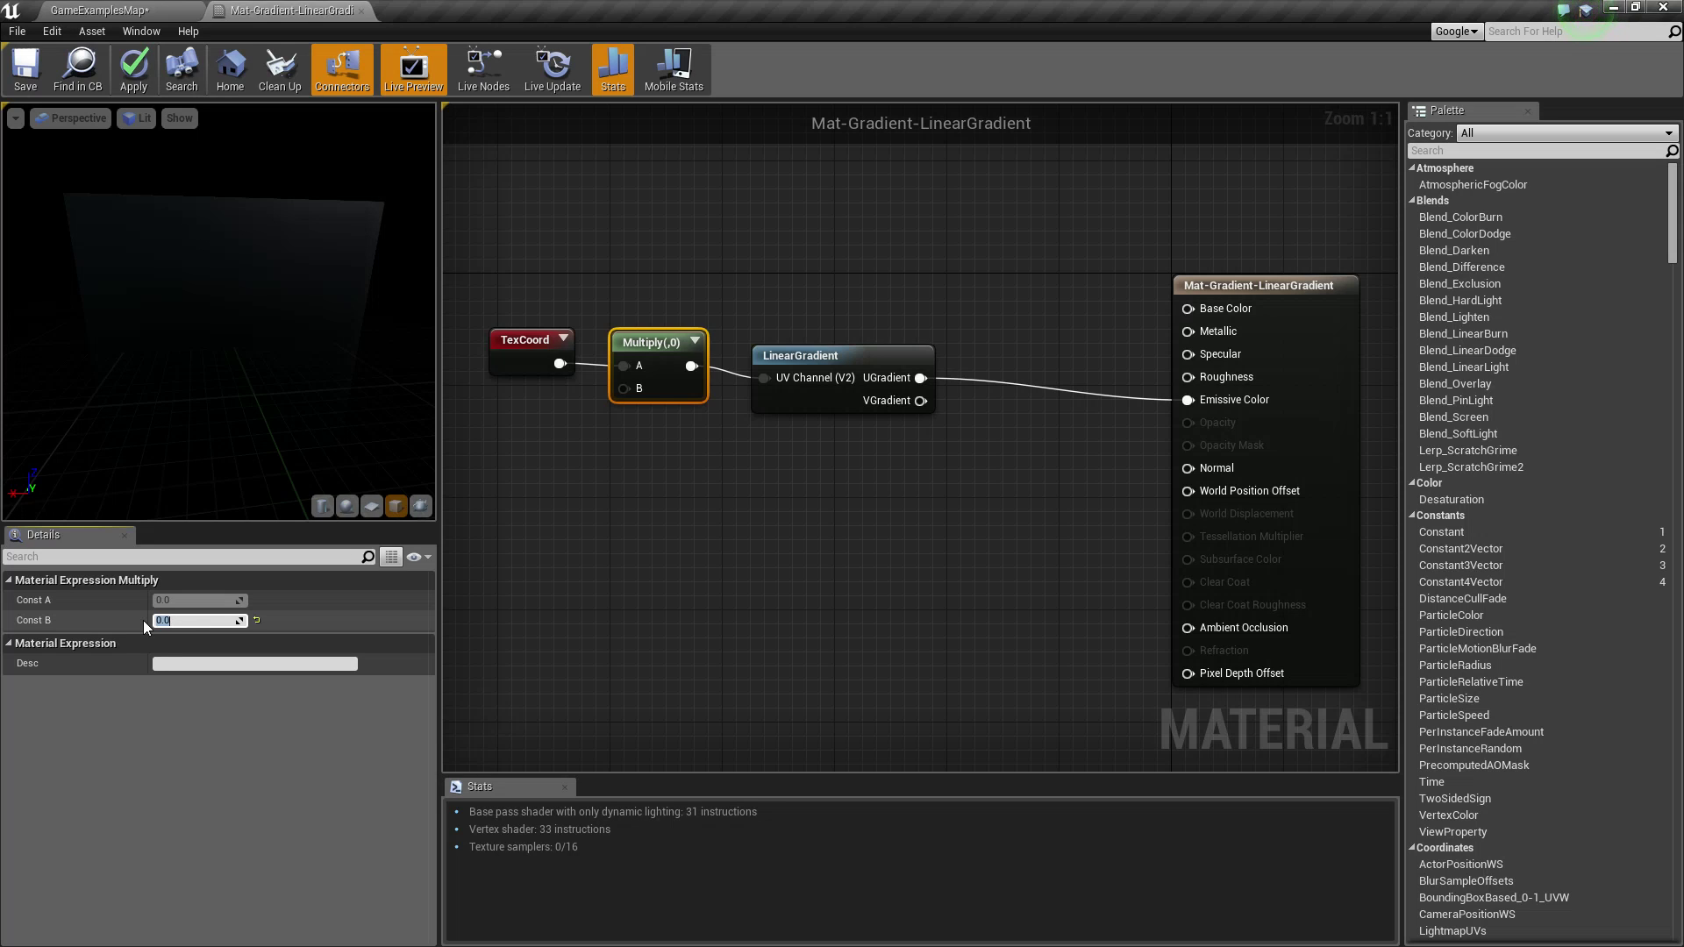
Step: Try Const B values 0.1 and 0.5, orbiting the preview to inspect each gradient
{"action": "type", "text": "0.1"}
{"action": "key", "text": "Return"}
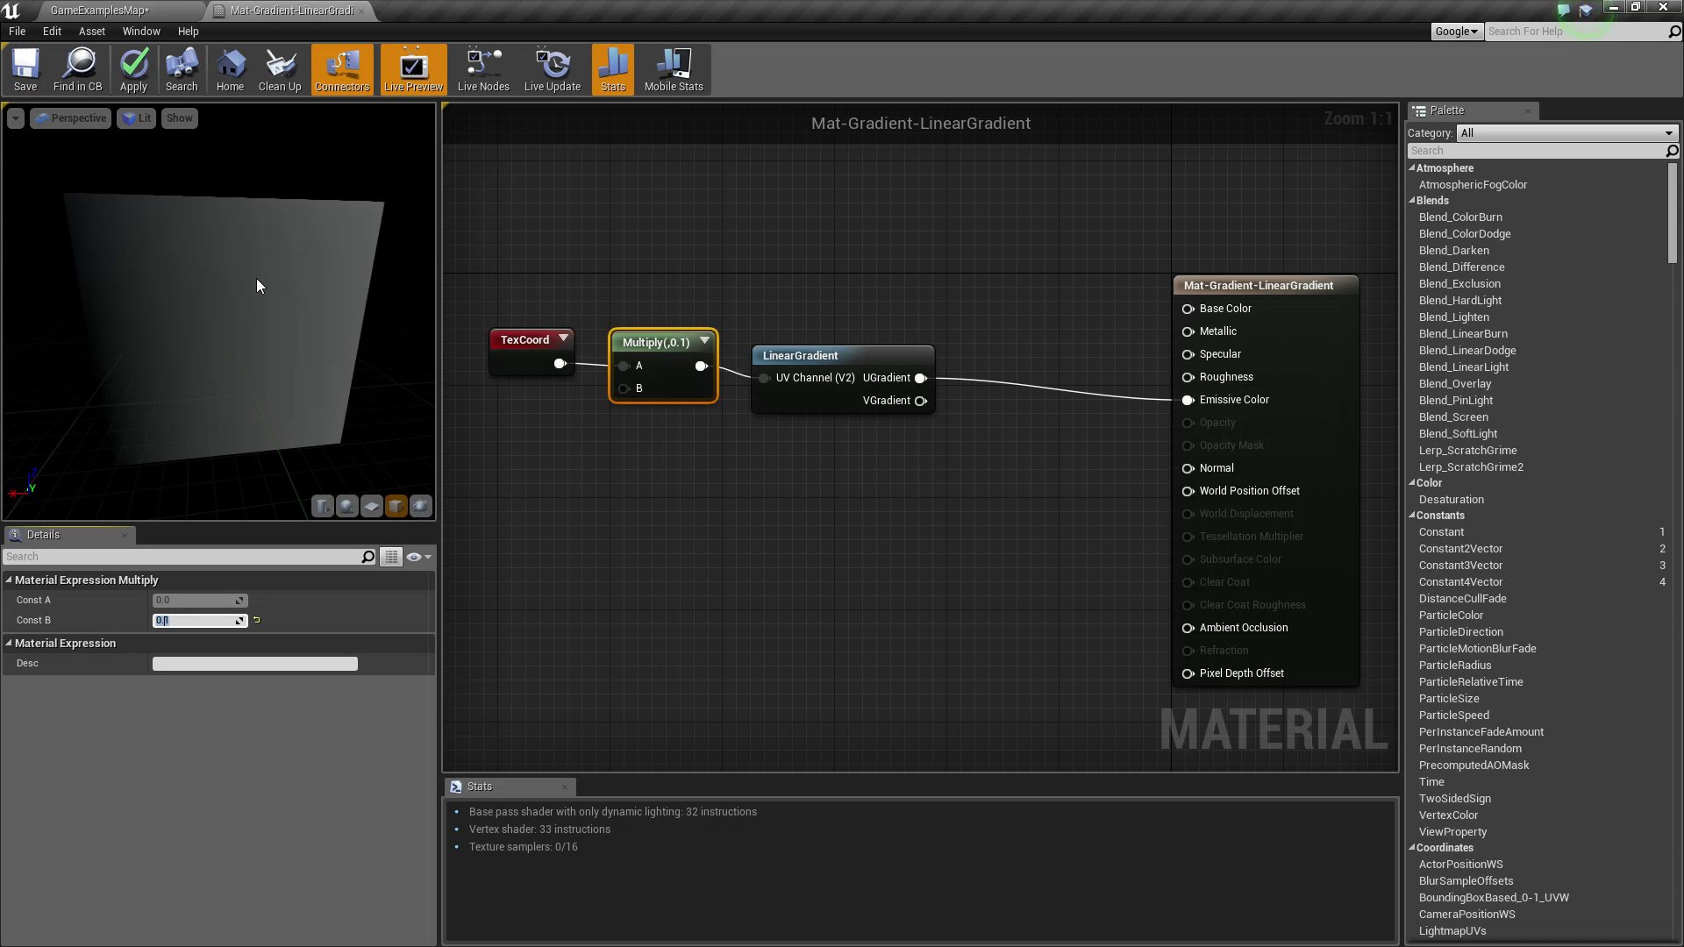
{"action": "left_click_drag", "start_coordinate": [190, 315], "coordinate": [104, 329]}
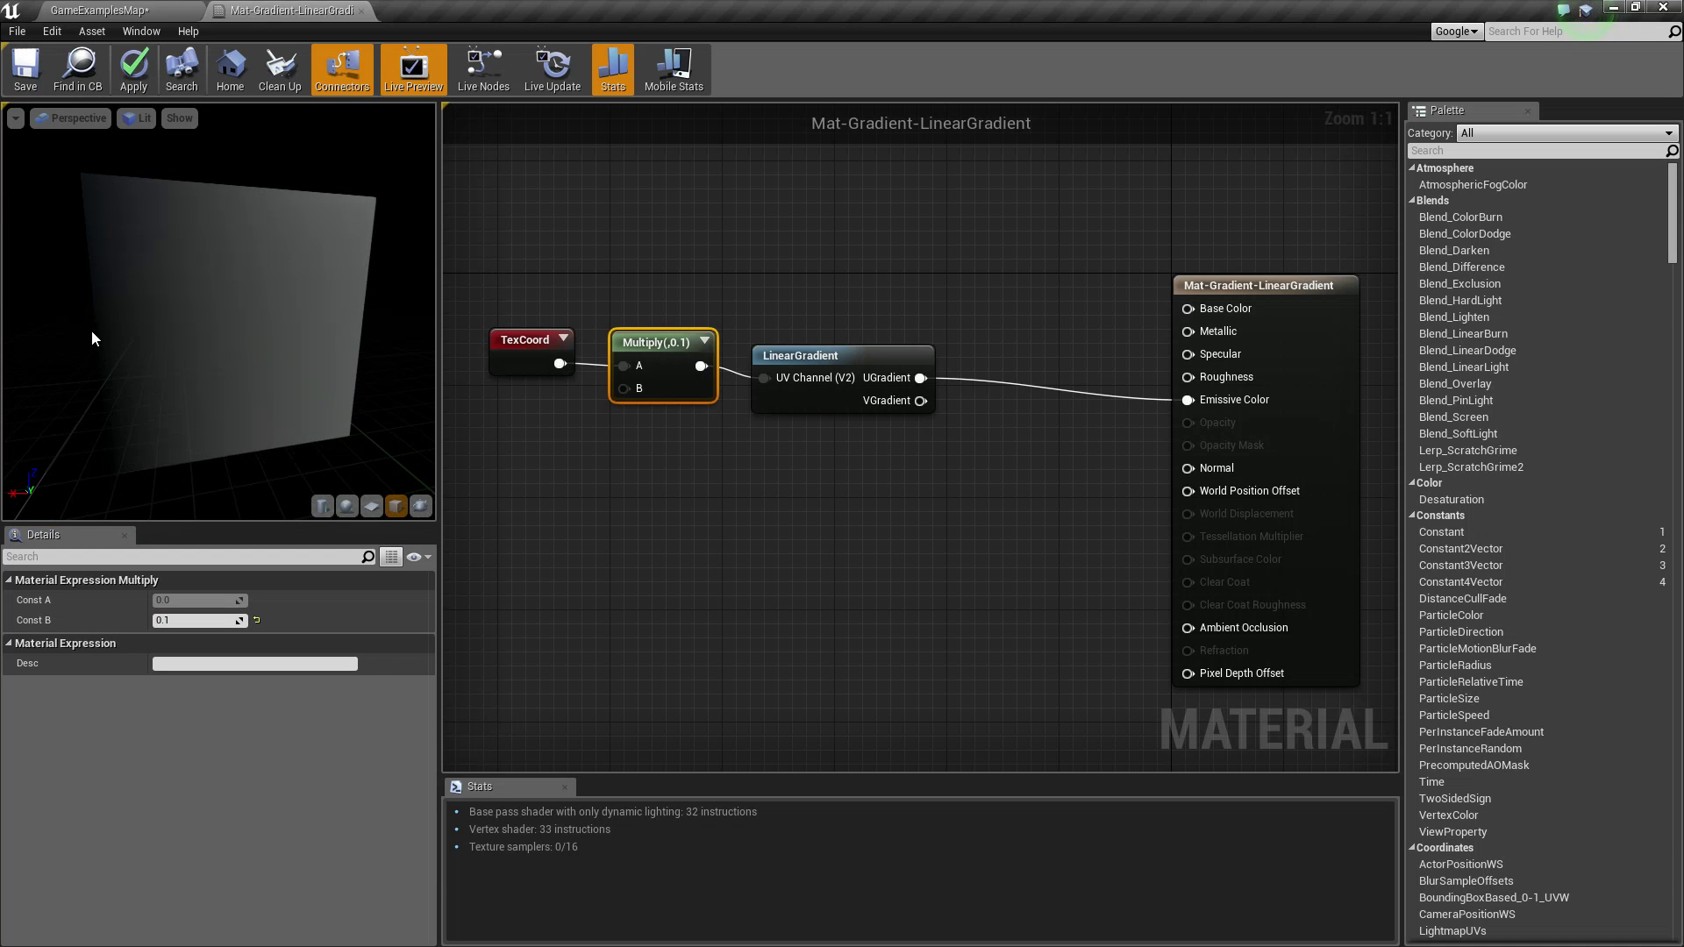
{"action": "left_click_drag", "start_coordinate": [393, 331], "coordinate": [383, 331]}
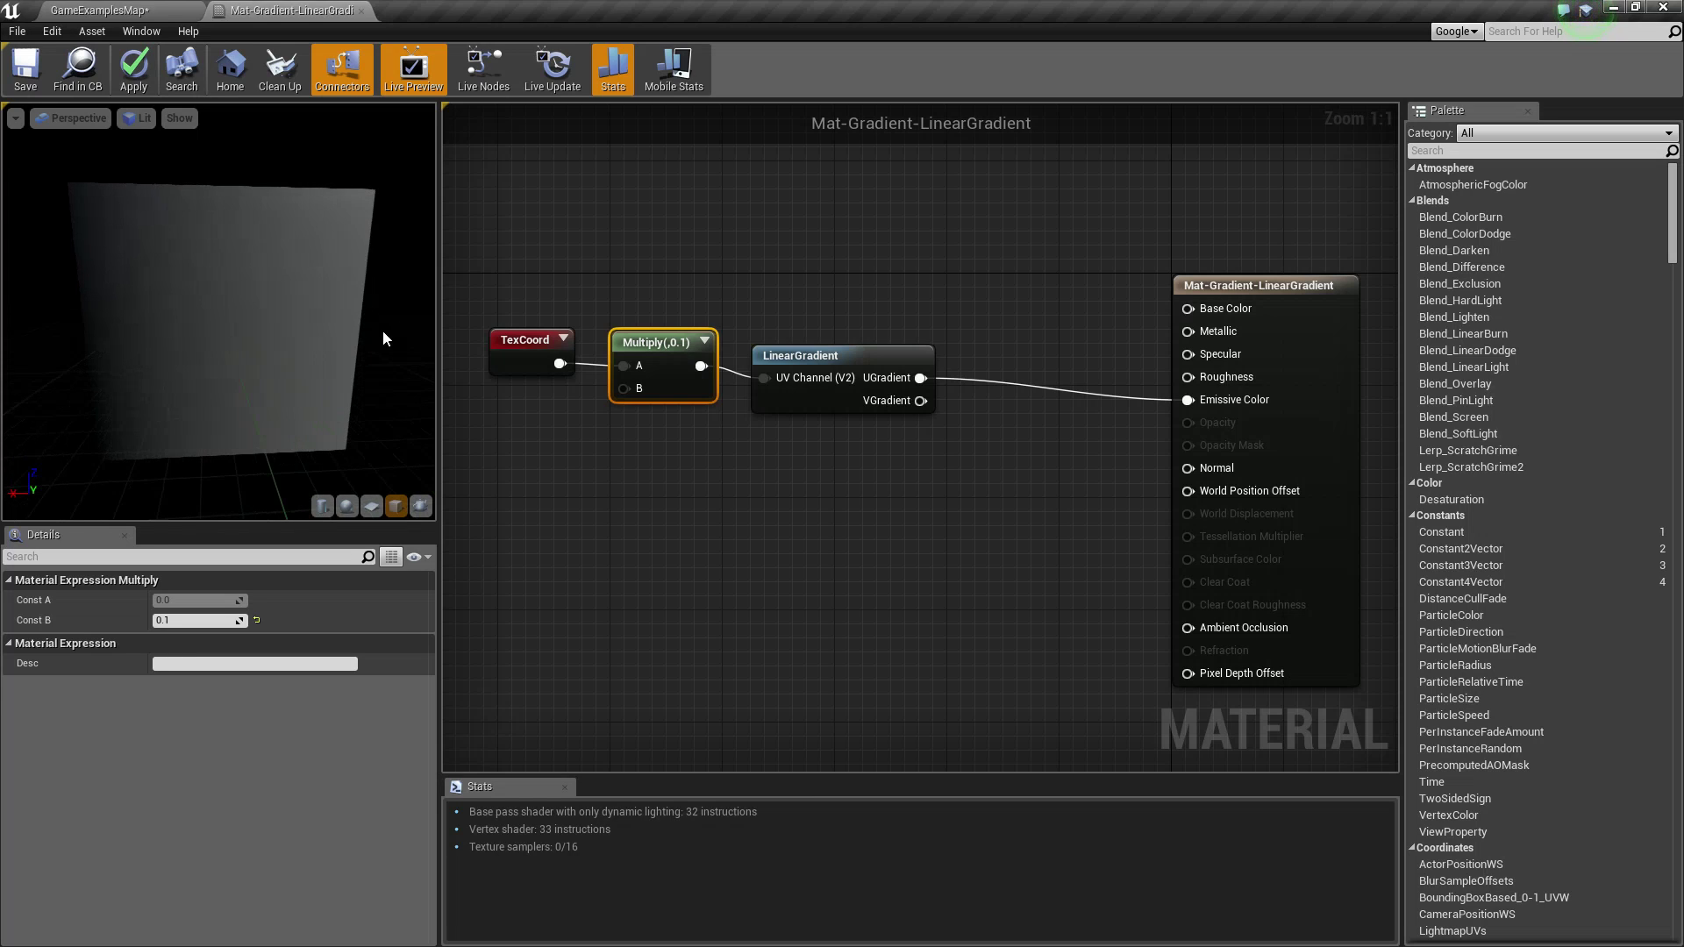
{"action": "left_click", "coordinate": [193, 619]}
{"action": "type", "text": "0.5"}
{"action": "key", "text": "Return"}
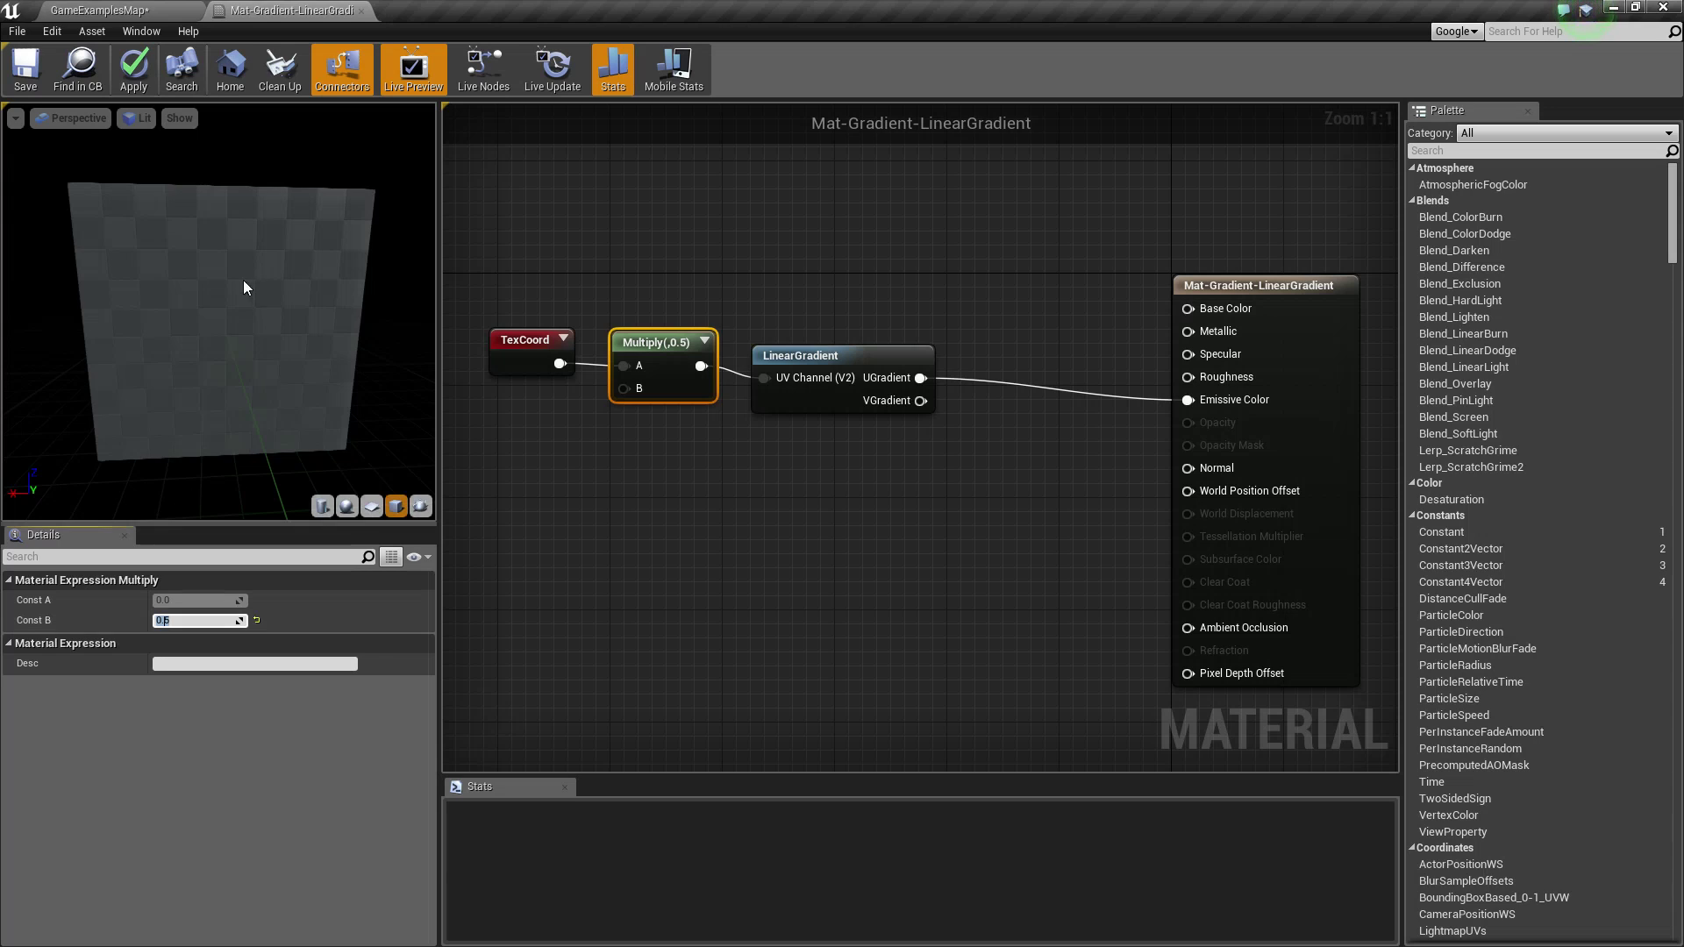
{"action": "left_click_drag", "start_coordinate": [244, 280], "coordinate": [57, 317]}
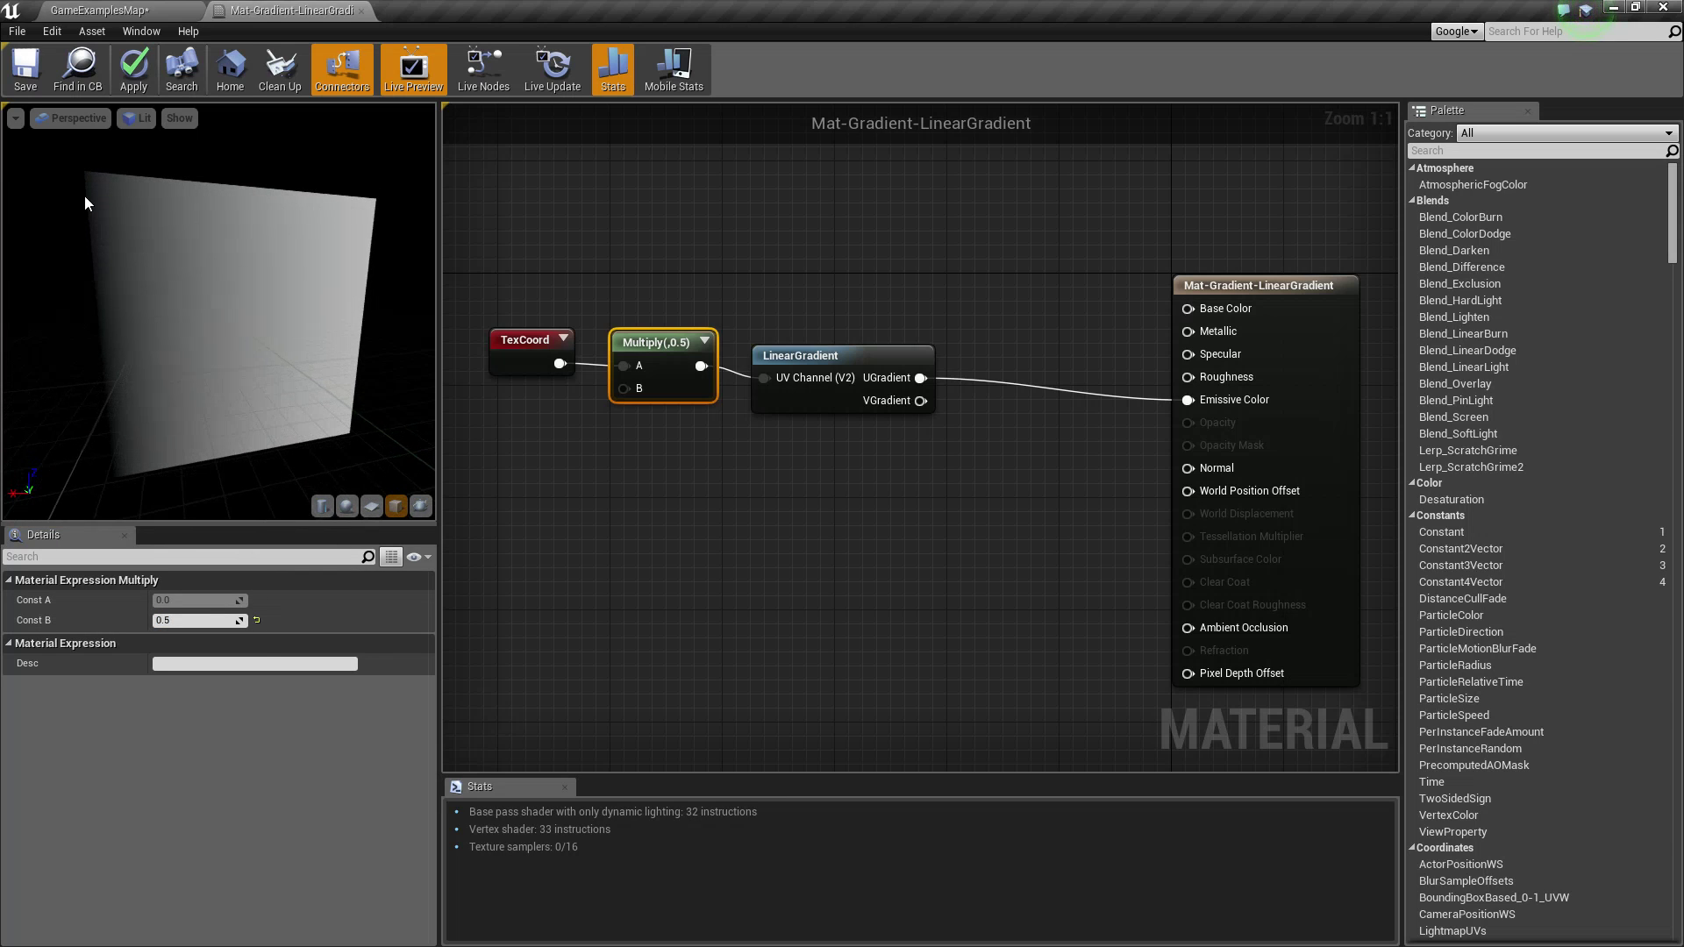
{"action": "left_click_drag", "start_coordinate": [382, 406], "coordinate": [342, 413]}
Step: Try Const B 1, then settle on 0.3 for the black-to-gray gradient
{"action": "left_click", "coordinate": [208, 620]}
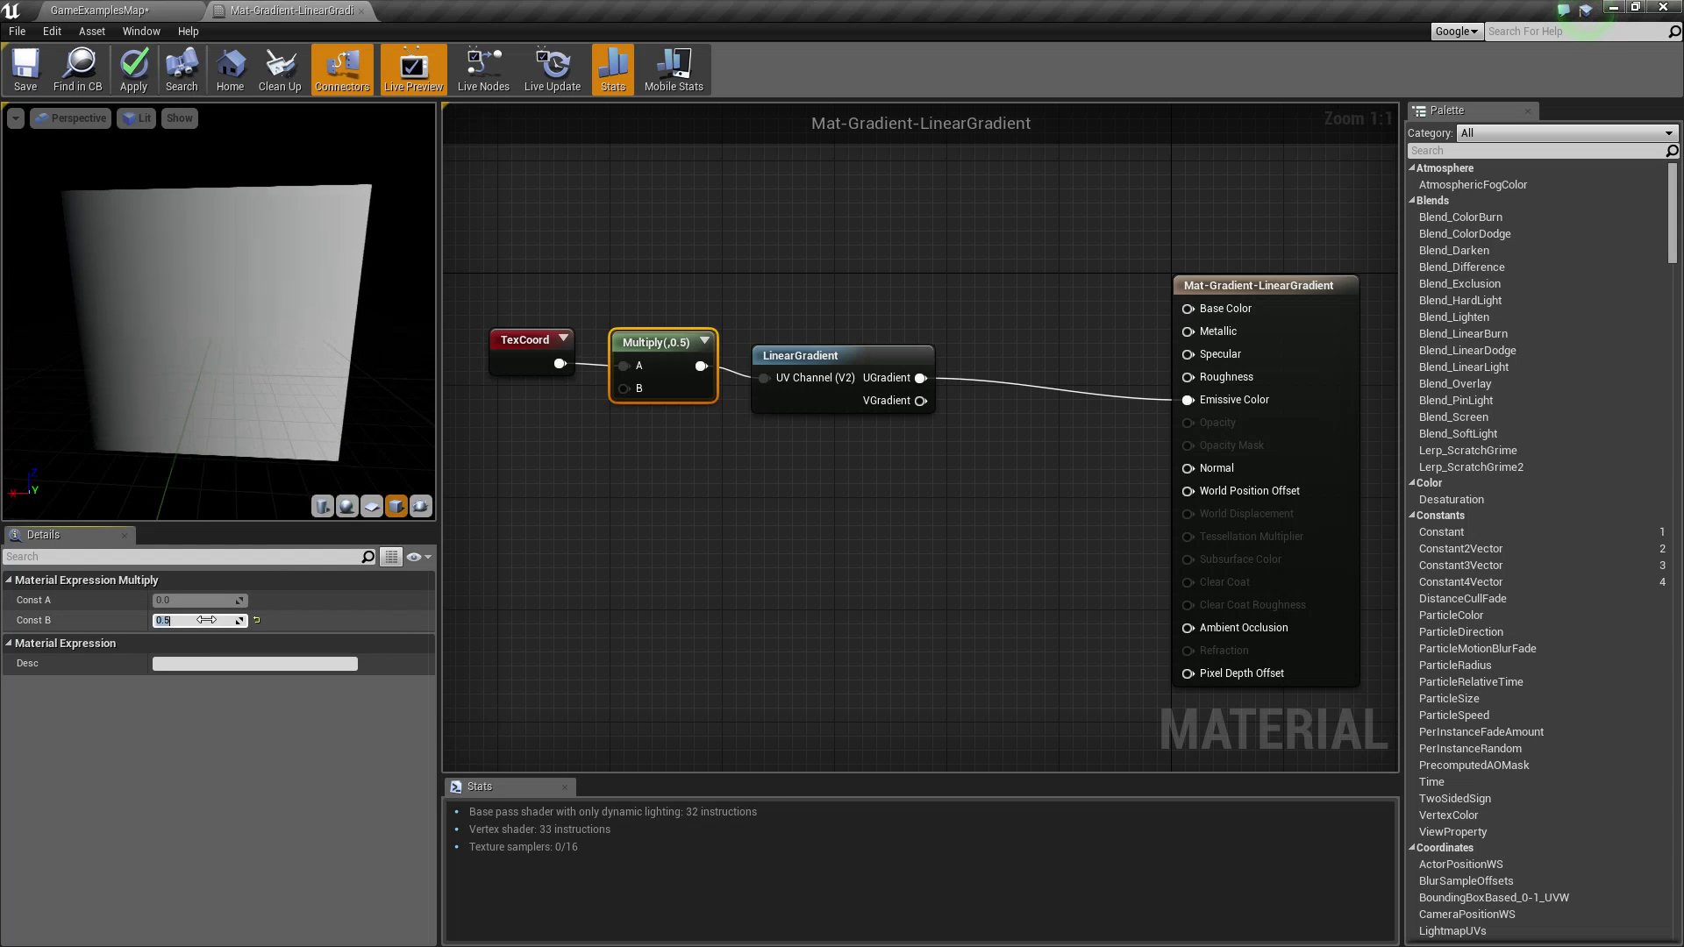
{"action": "type", "text": "1"}
{"action": "key", "text": "Return"}
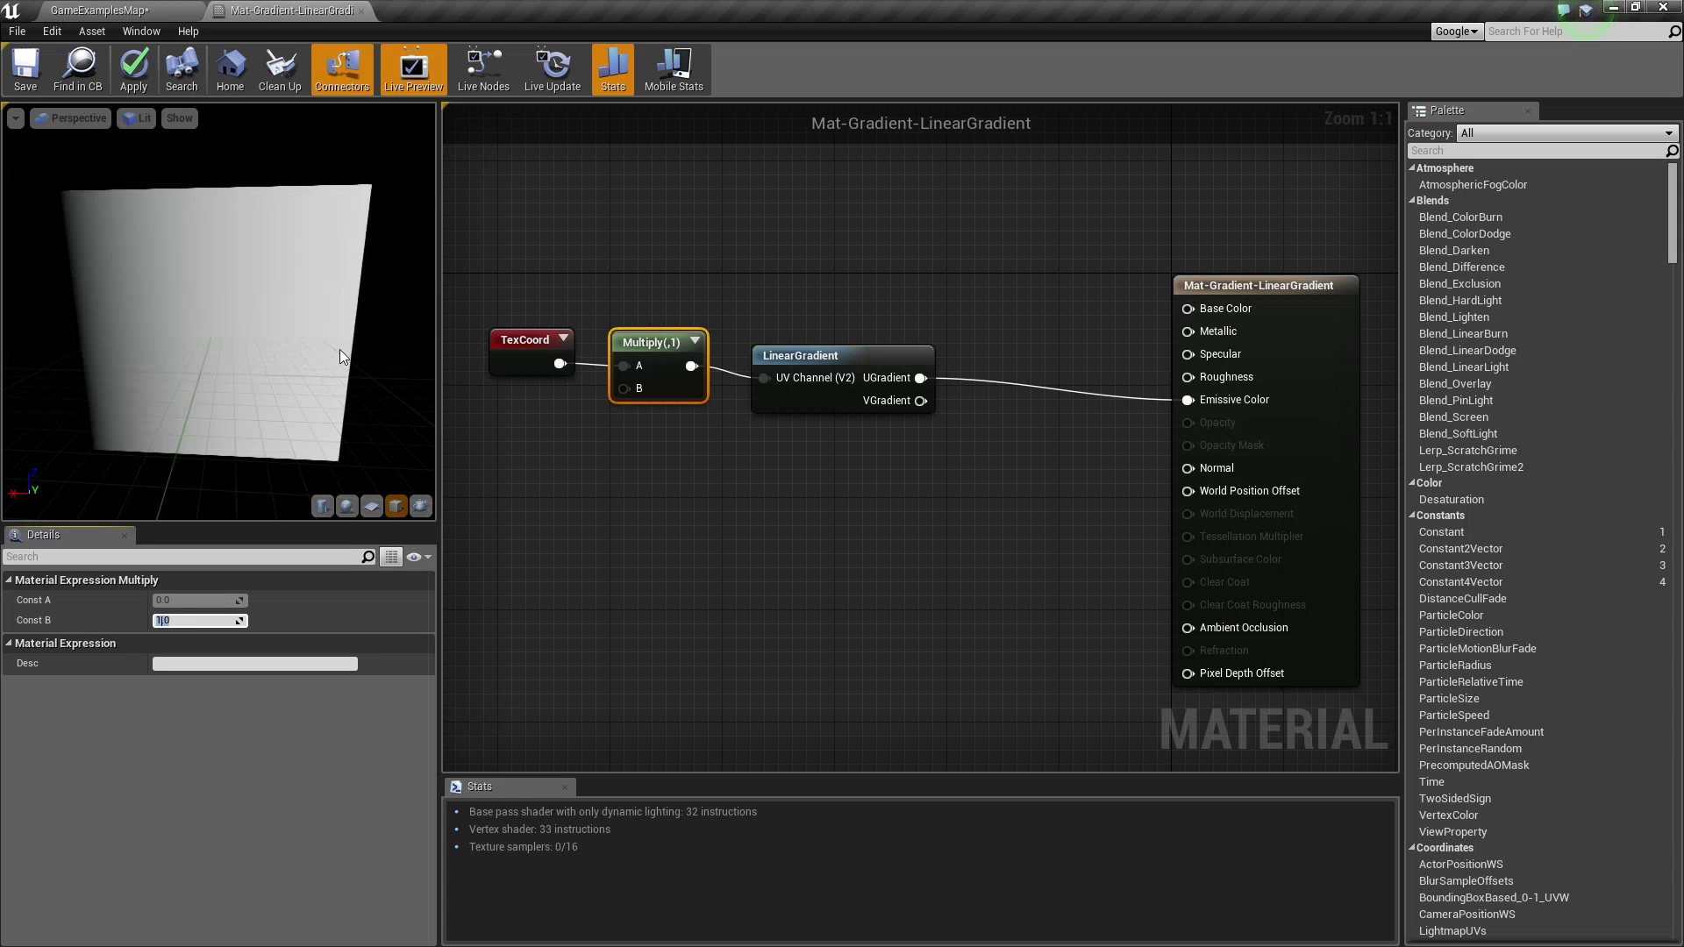
{"action": "left_click_drag", "start_coordinate": [339, 351], "coordinate": [316, 353]}
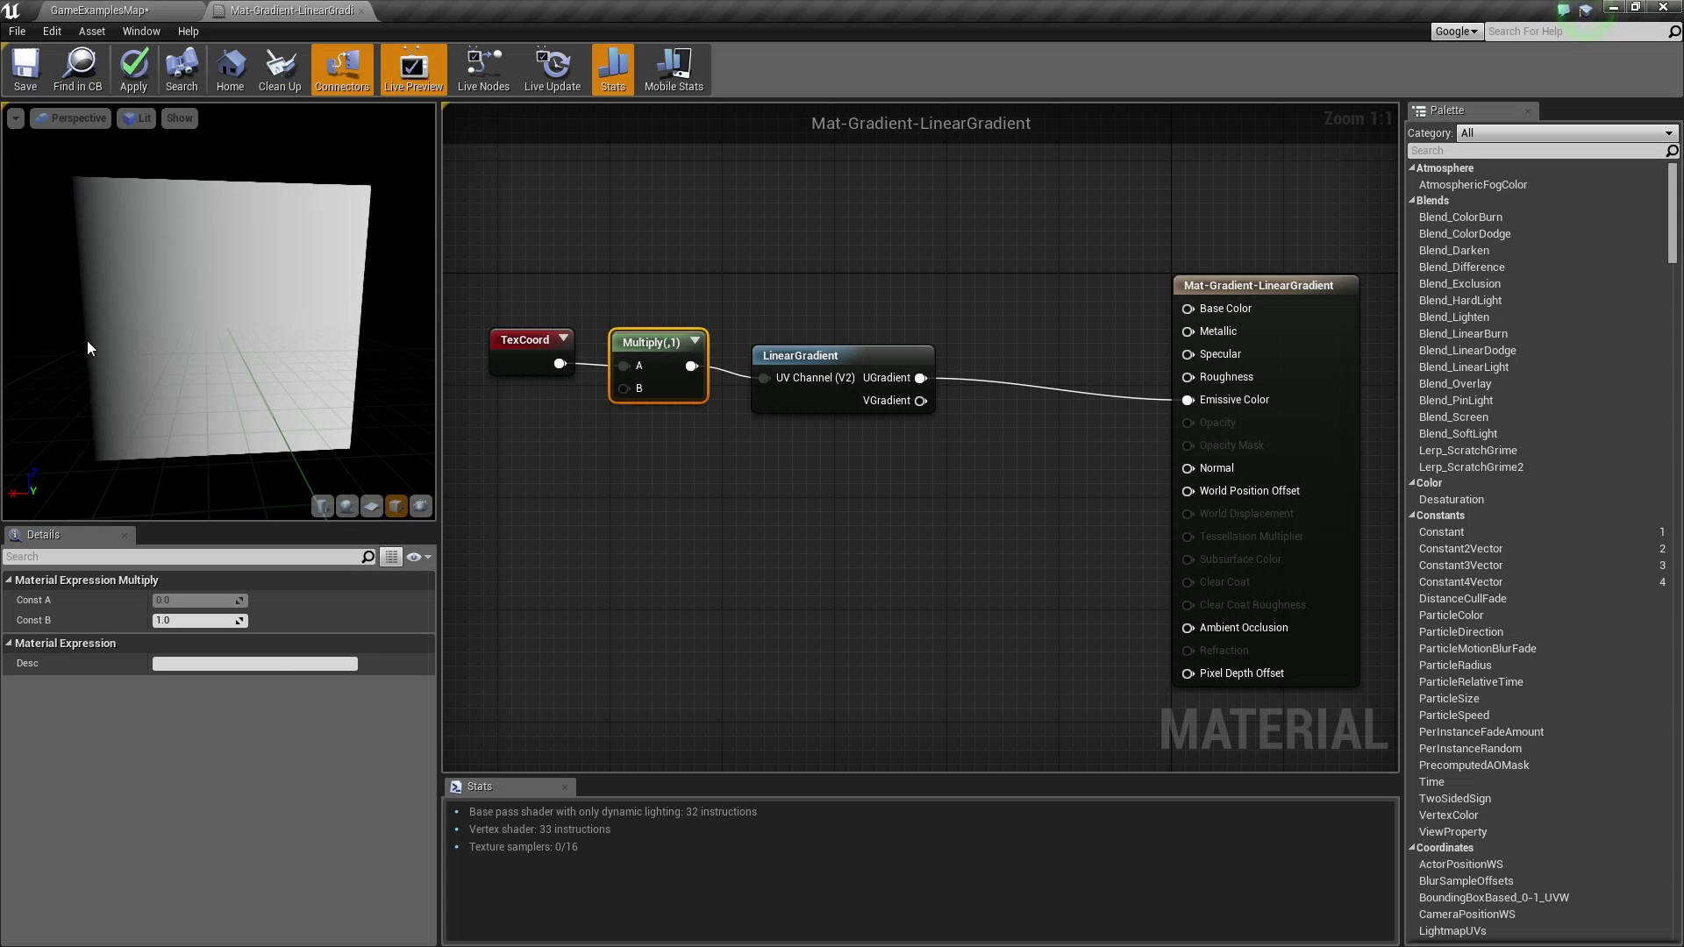
{"action": "left_click", "coordinate": [193, 620]}
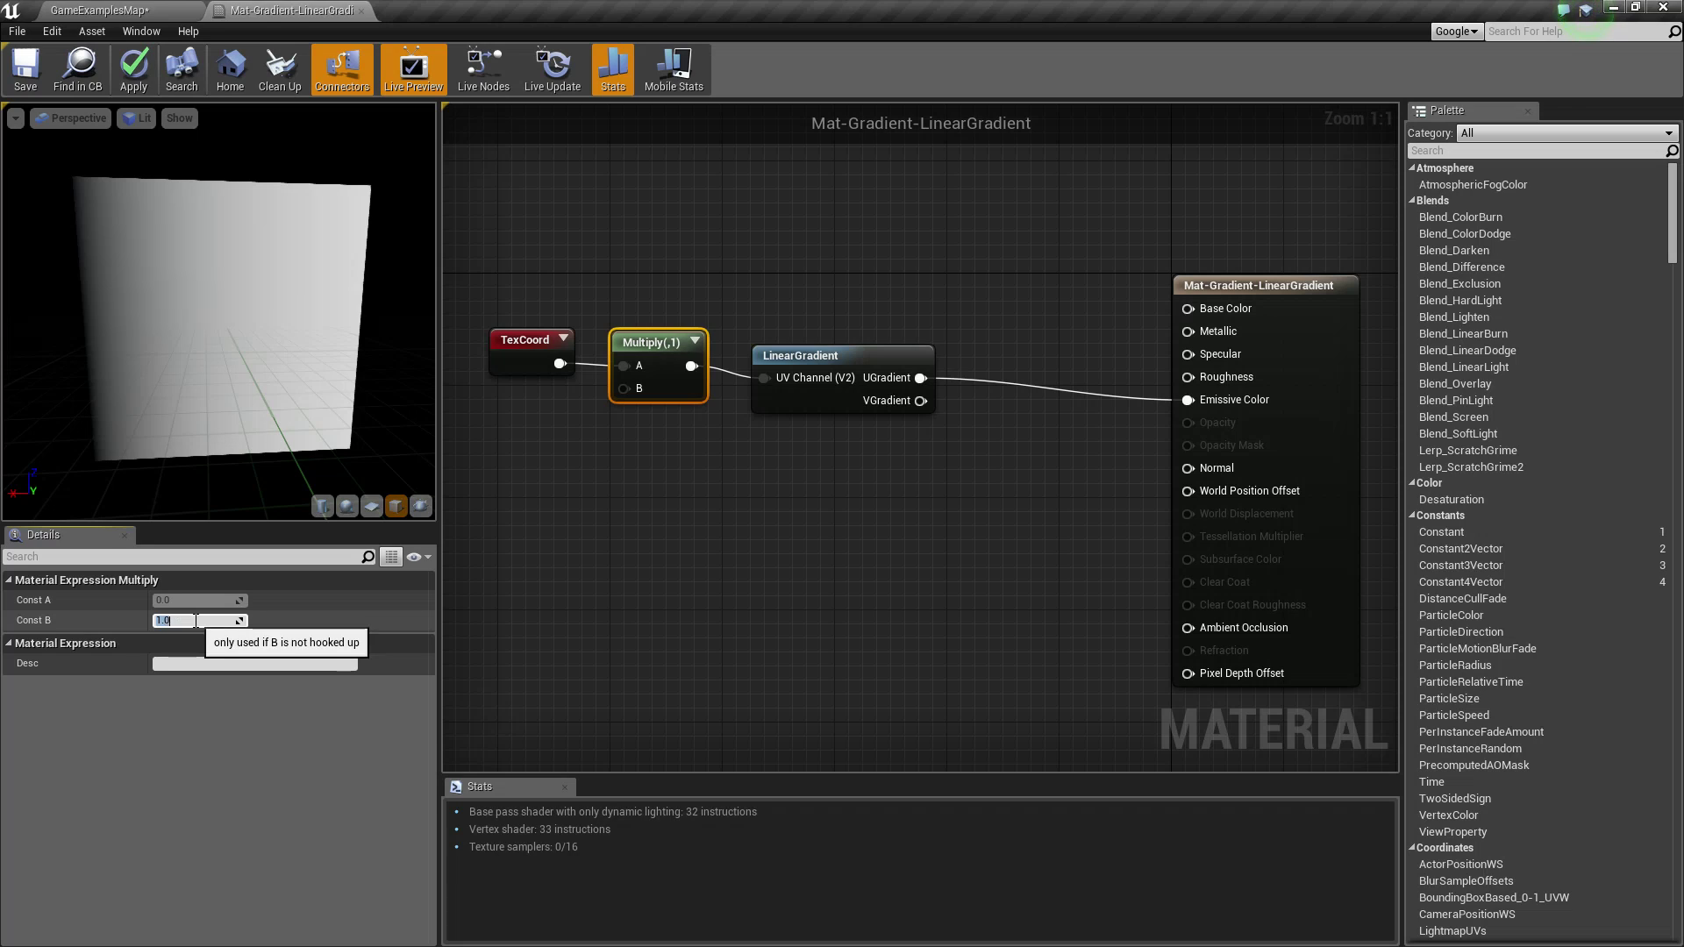
{"action": "key", "text": "BackSpace"}
{"action": "type", "text": ".3"}
{"action": "key", "text": "Return"}
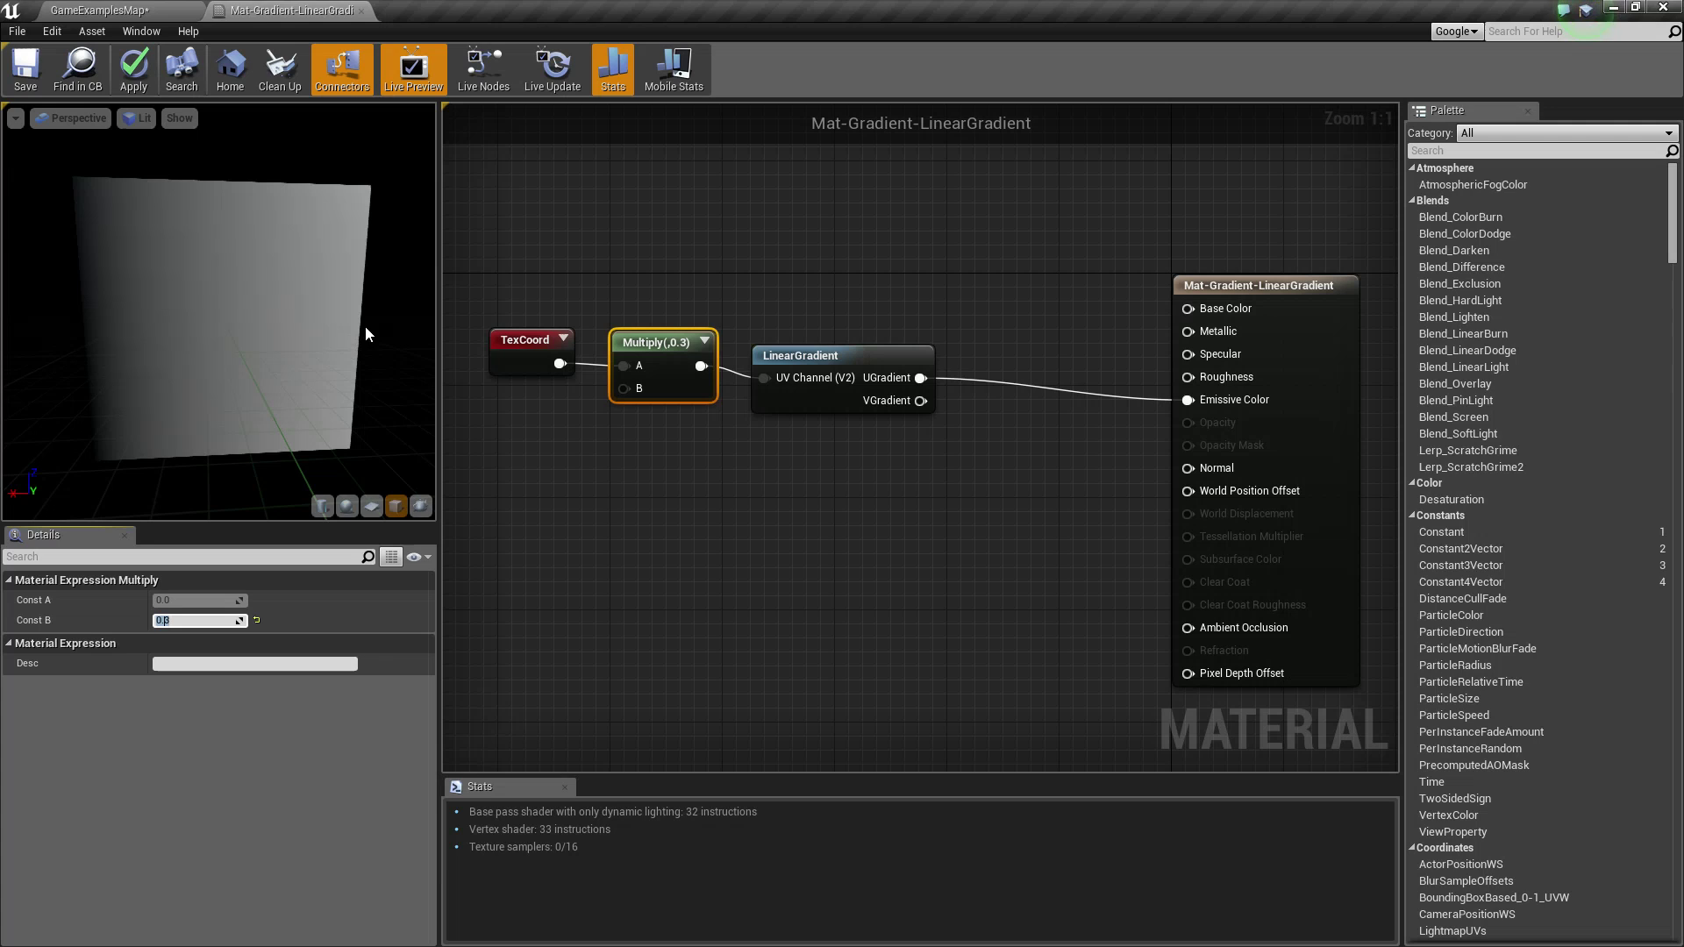
{"action": "mouse_move", "coordinate": [356, 319]}
{"action": "left_mouse_down"}
{"action": "mouse_move", "coordinate": [325, 290]}
{"action": "mouse_move", "coordinate": [299, 307]}
{"action": "mouse_move", "coordinate": [272, 280]}
{"action": "mouse_move", "coordinate": [298, 264]}
{"action": "mouse_move", "coordinate": [380, 337]}
{"action": "left_mouse_up"}
{"action": "right_click_drag", "start_coordinate": [835, 477], "coordinate": [789, 465]}
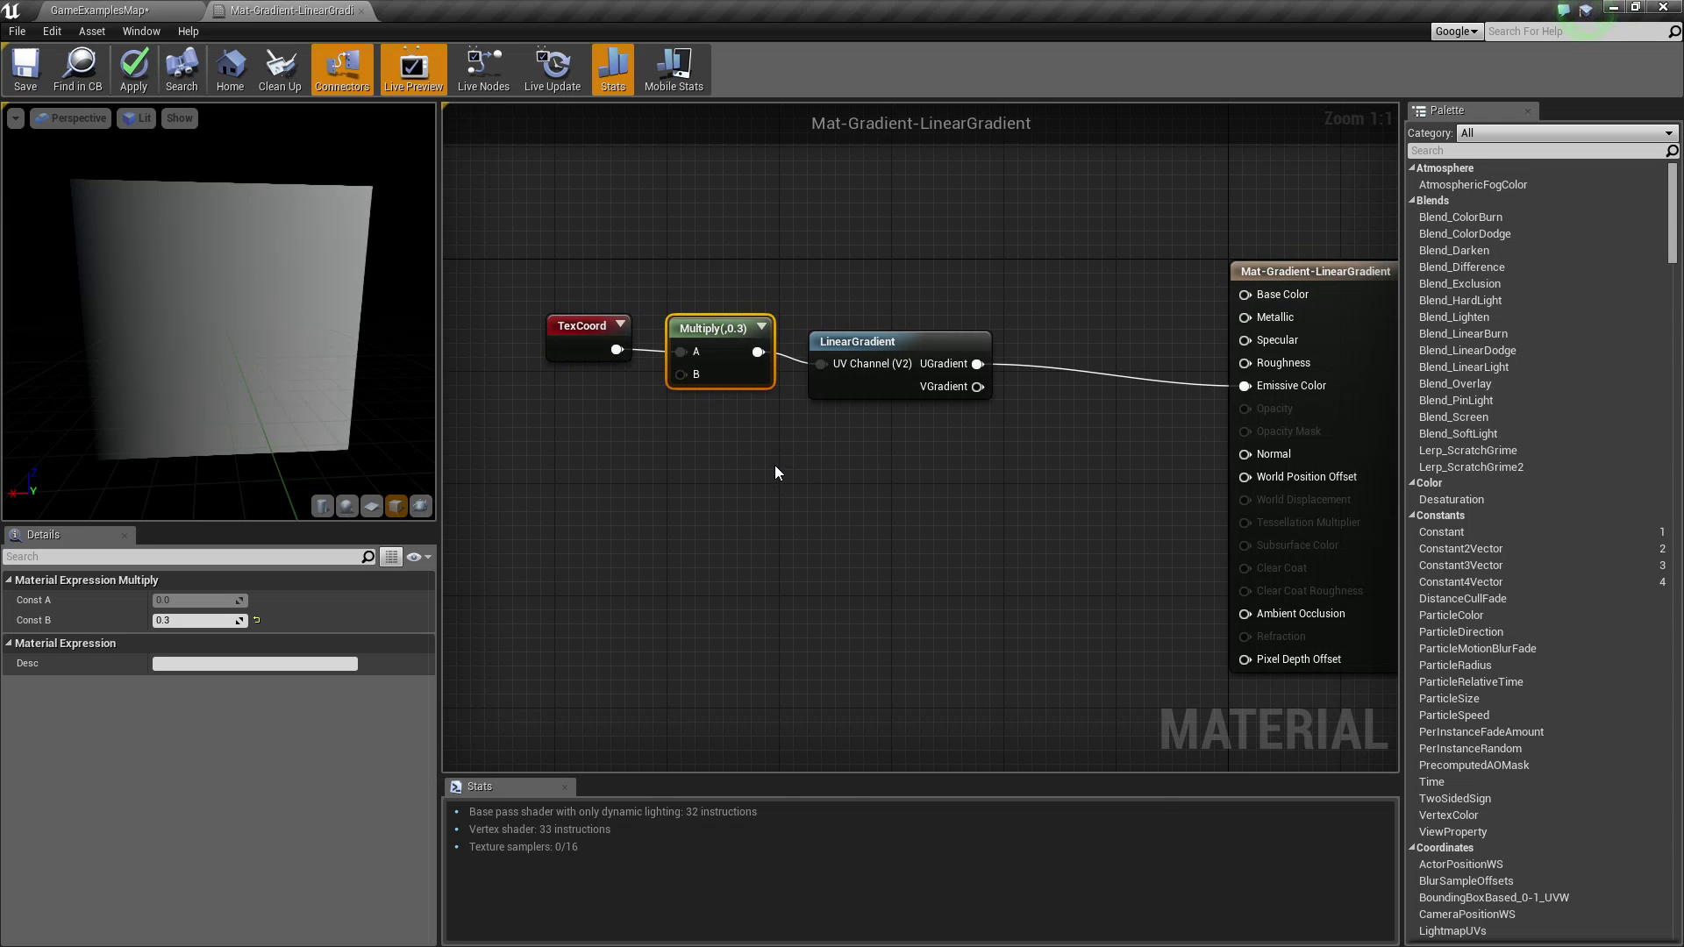
{"action": "right_click_drag", "start_coordinate": [771, 474], "coordinate": [707, 478]}
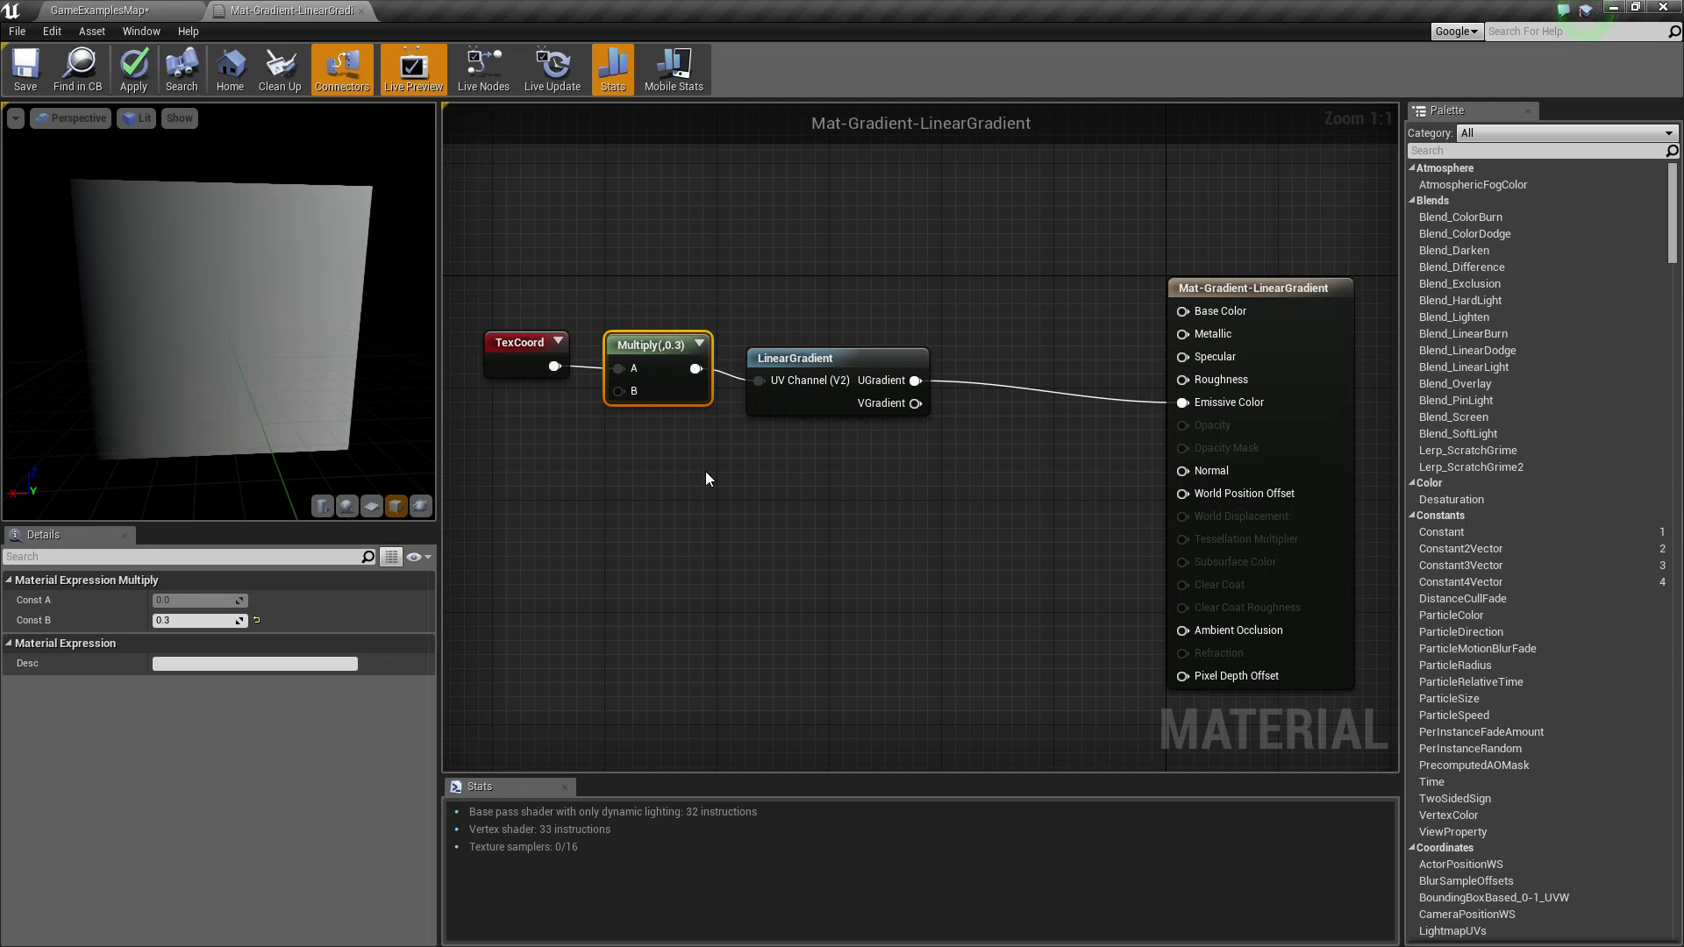